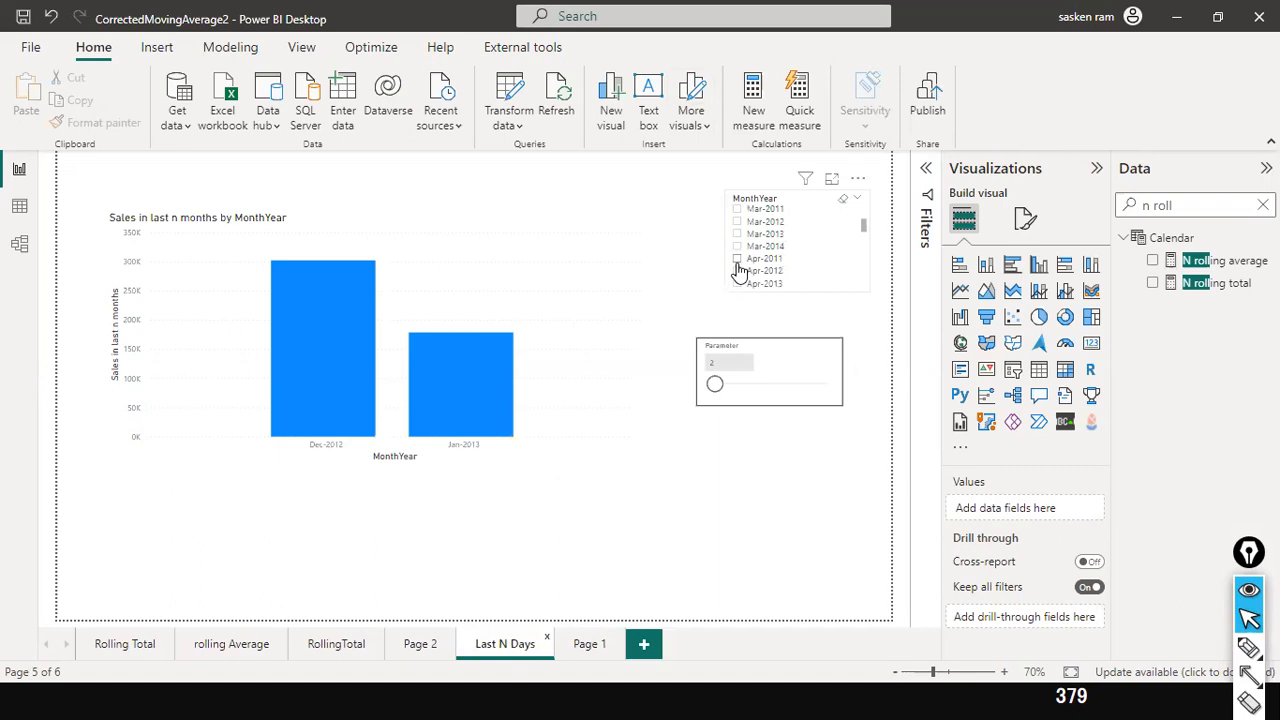
# Try several values on the Parameter slicer, including 6, and return it to 2.
pyautogui.scroll(1, 738, 272)
pyautogui.scroll(-1, 739, 269)
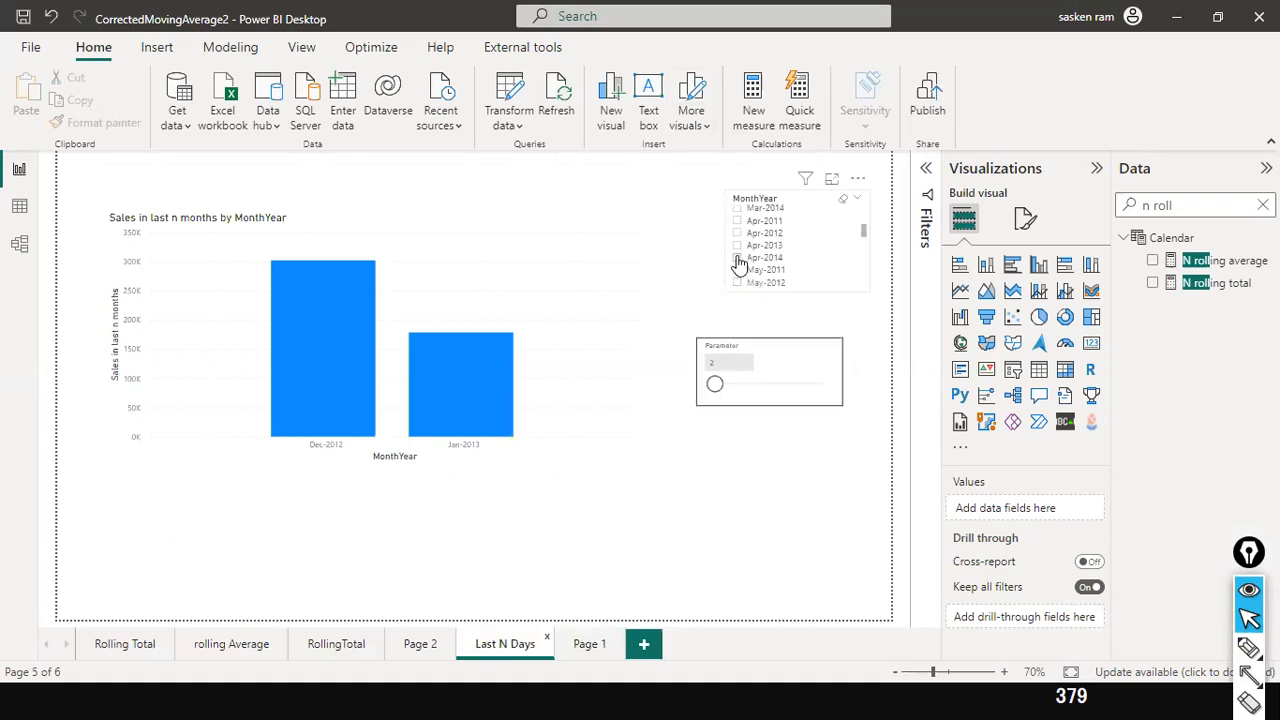
pyautogui.click(746, 384)
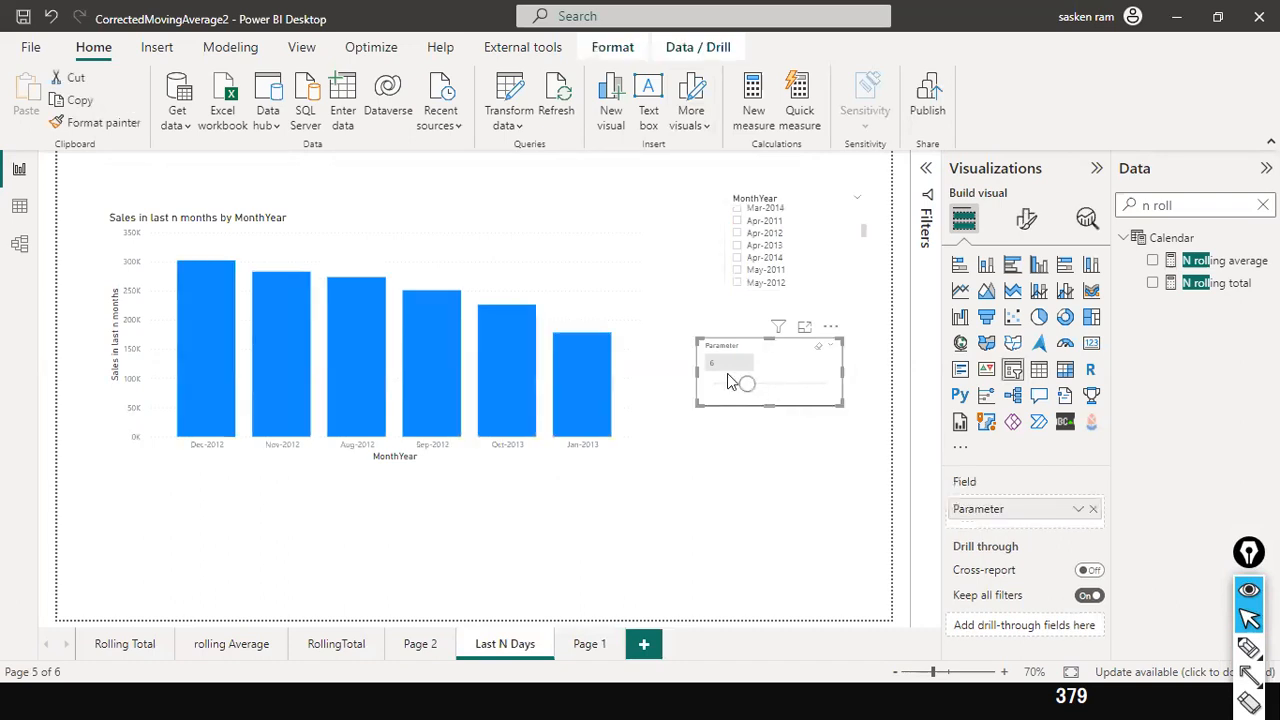
pyautogui.moveTo(739, 384); pyautogui.dragTo(723, 384)
pyautogui.click(758, 385)
pyautogui.click(768, 385)
pyautogui.moveTo(765, 386); pyautogui.dragTo(713, 385)
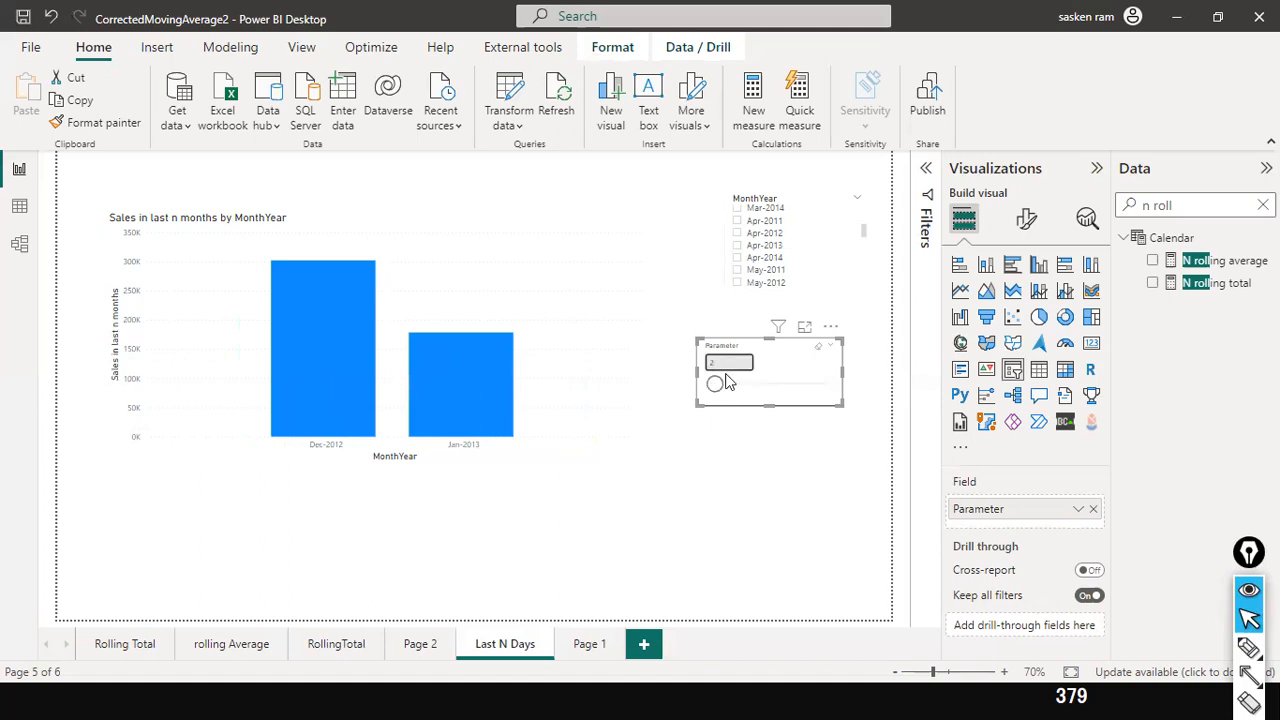
pyautogui.click(730, 385)
pyautogui.click(716, 389)
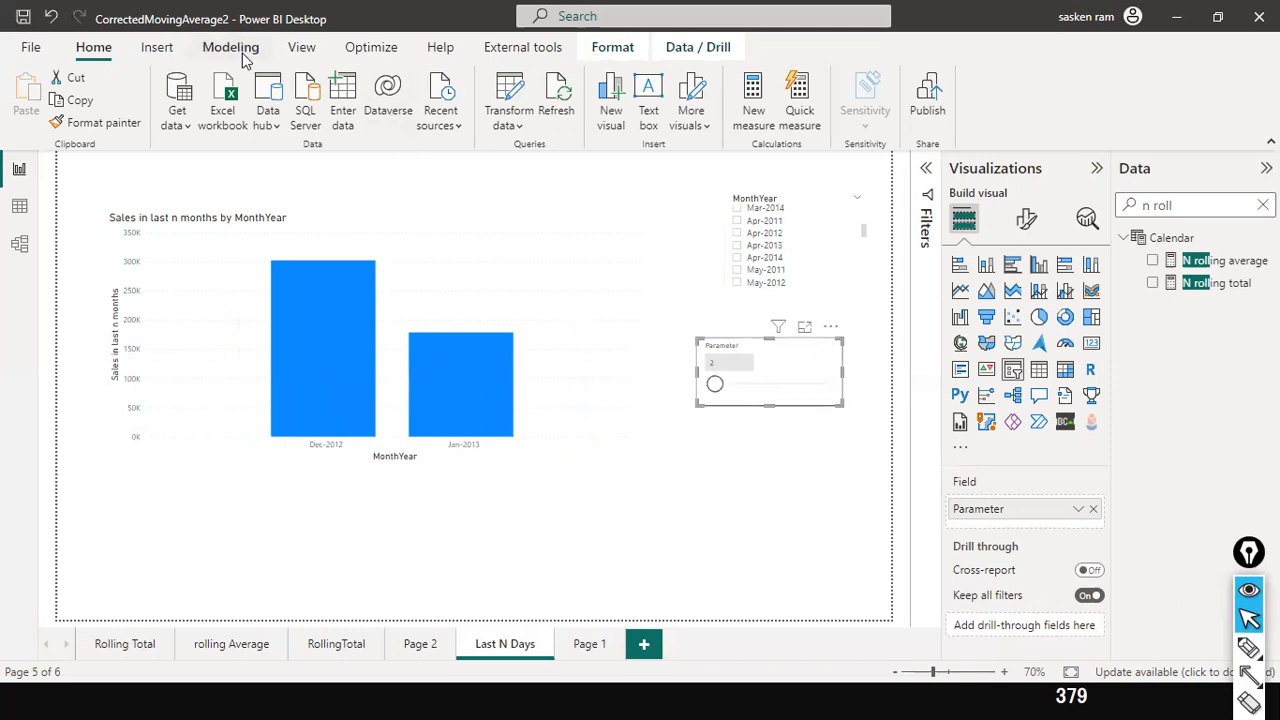
pyautogui.click(160, 50)
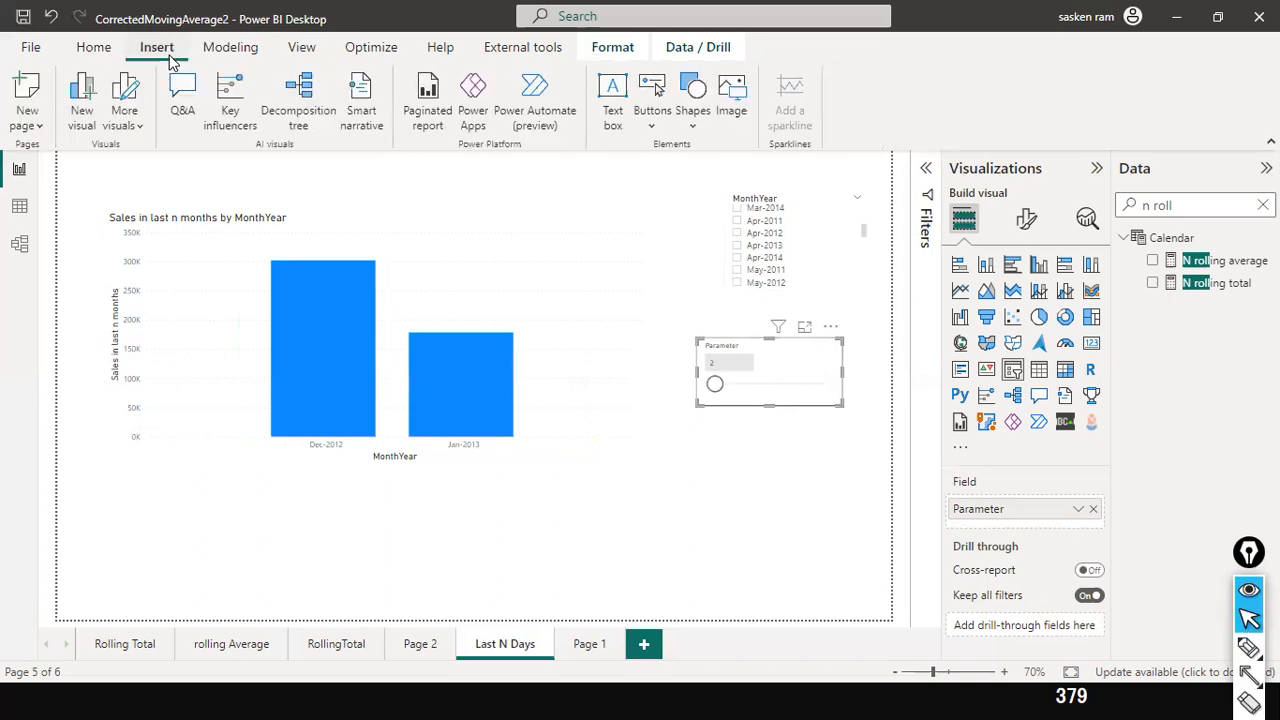
pyautogui.click(303, 50)
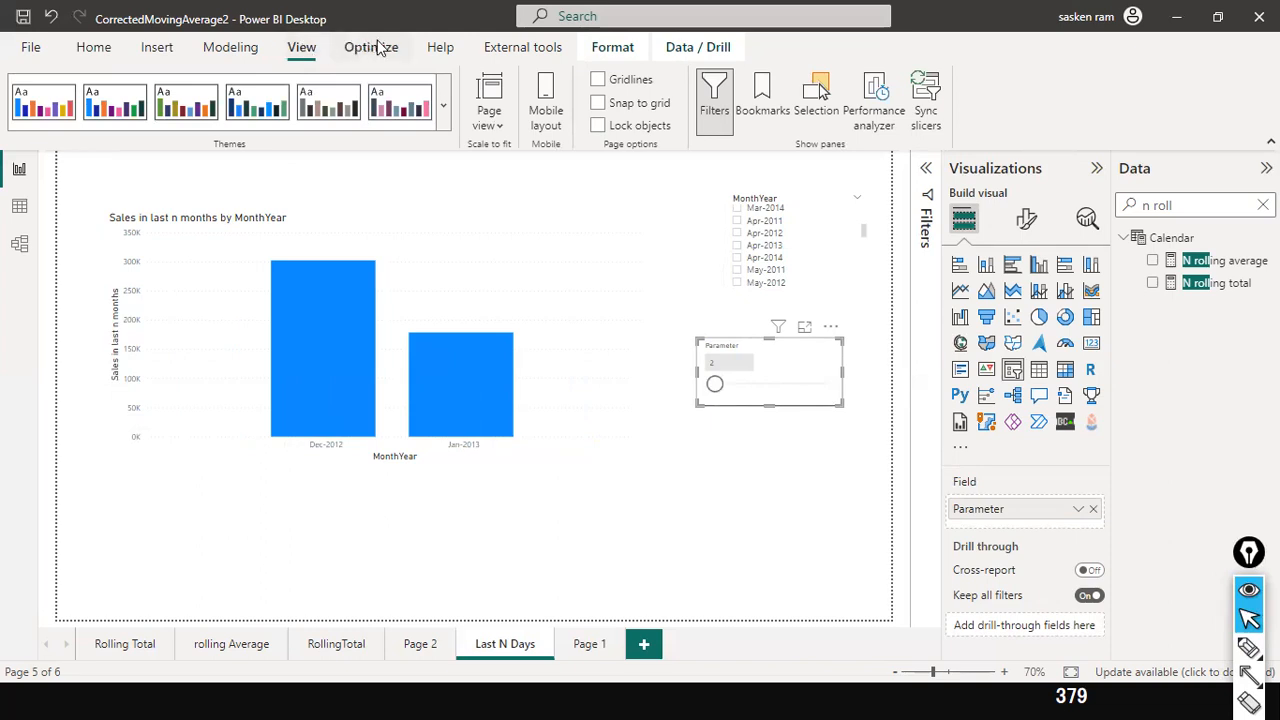
pyautogui.click(160, 50)
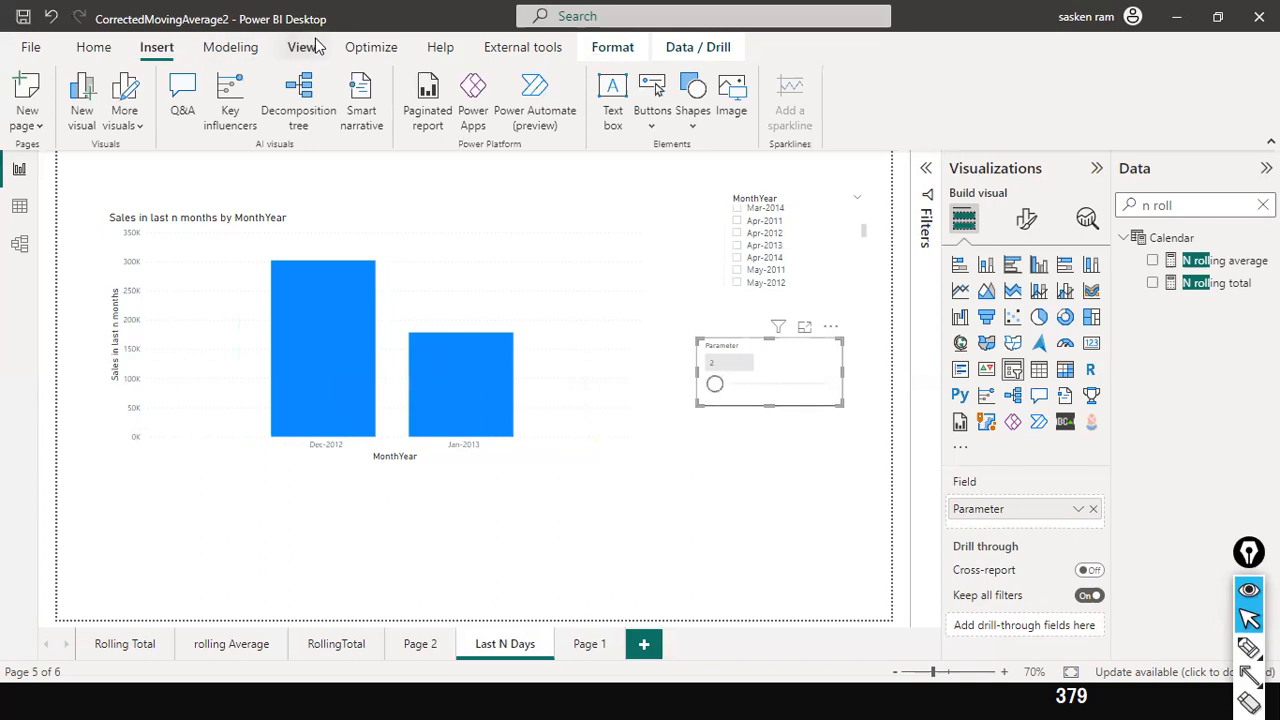
pyautogui.click(600, 48)
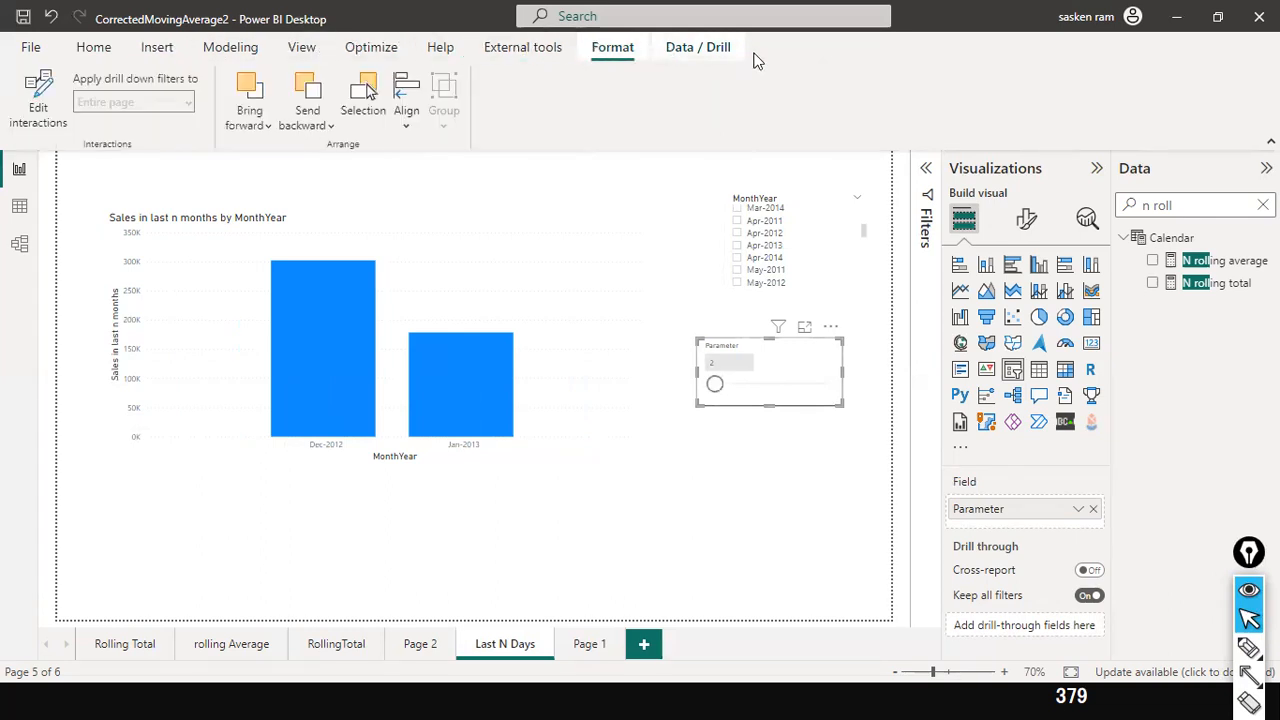
pyautogui.click(682, 50)
pyautogui.click(524, 52)
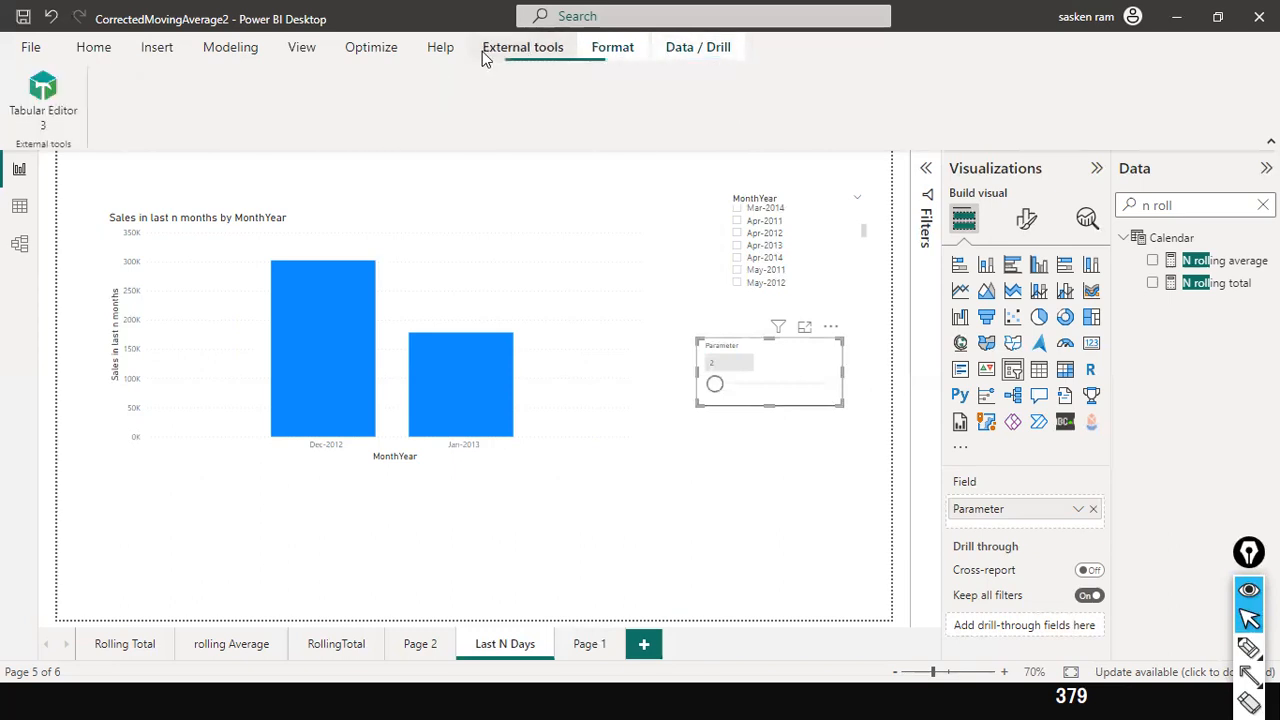
pyautogui.click(376, 52)
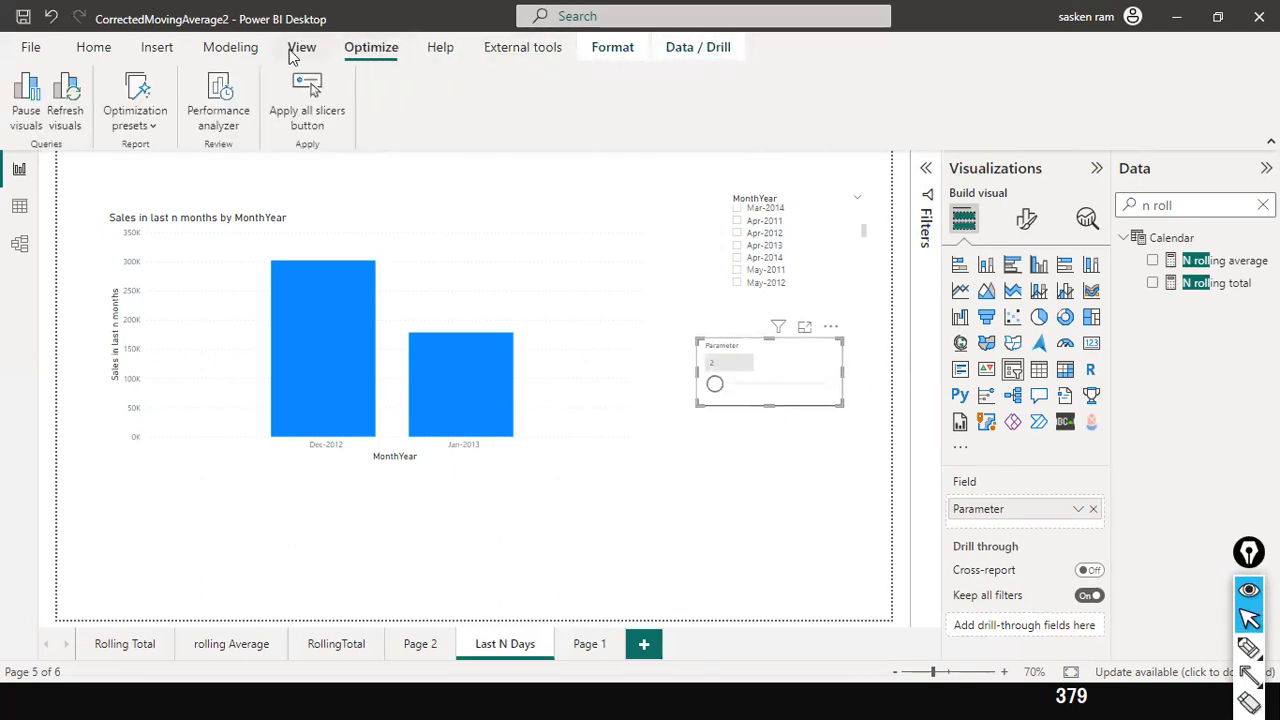
pyautogui.click(301, 50)
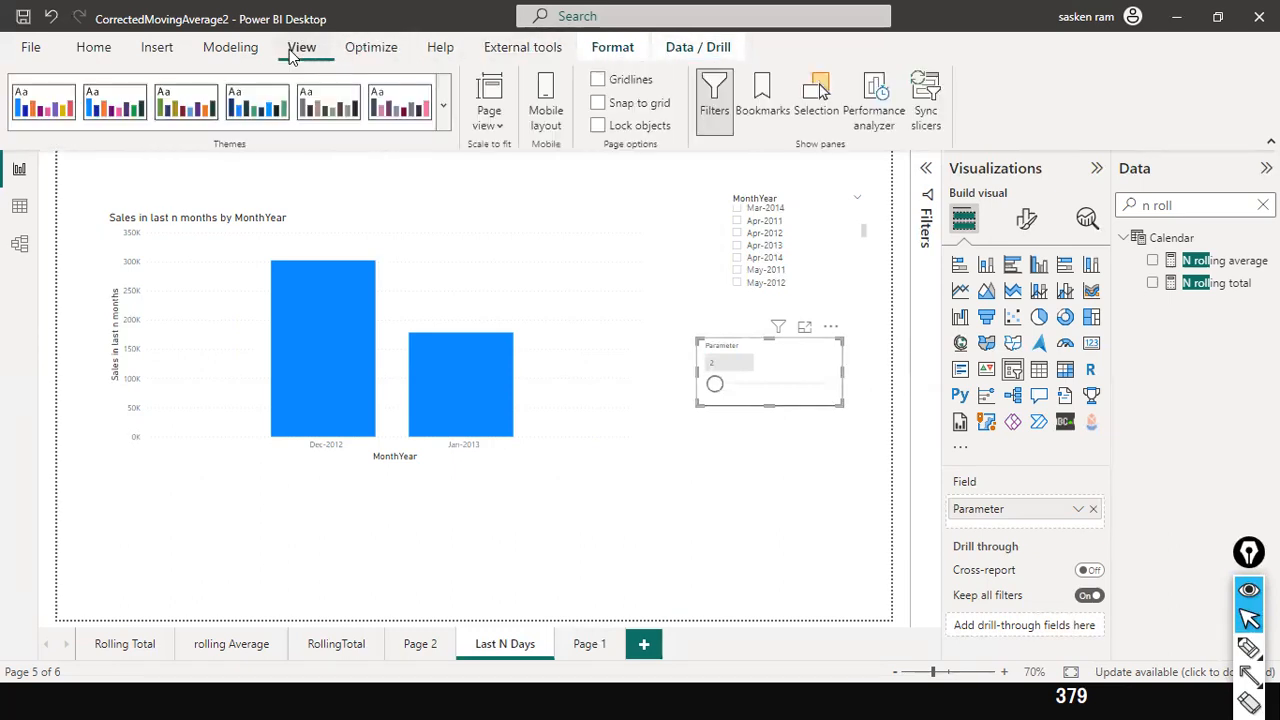
pyautogui.click(232, 50)
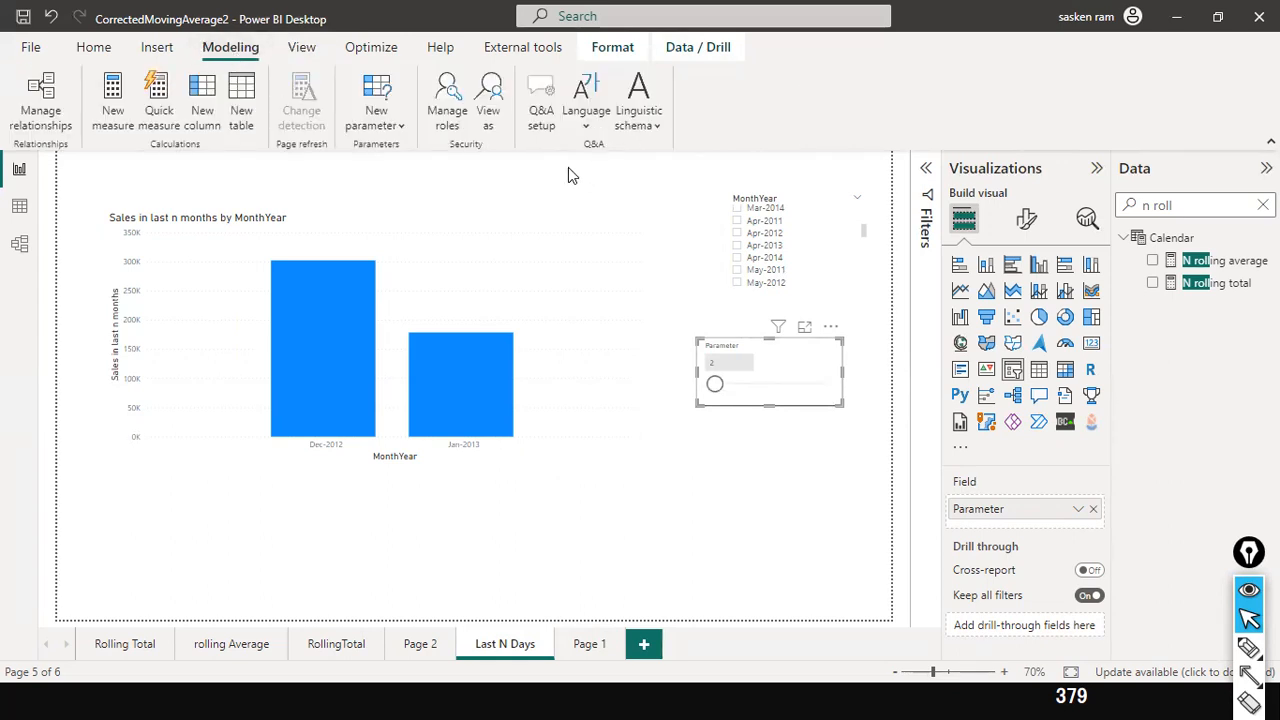
pyautogui.click(401, 127)
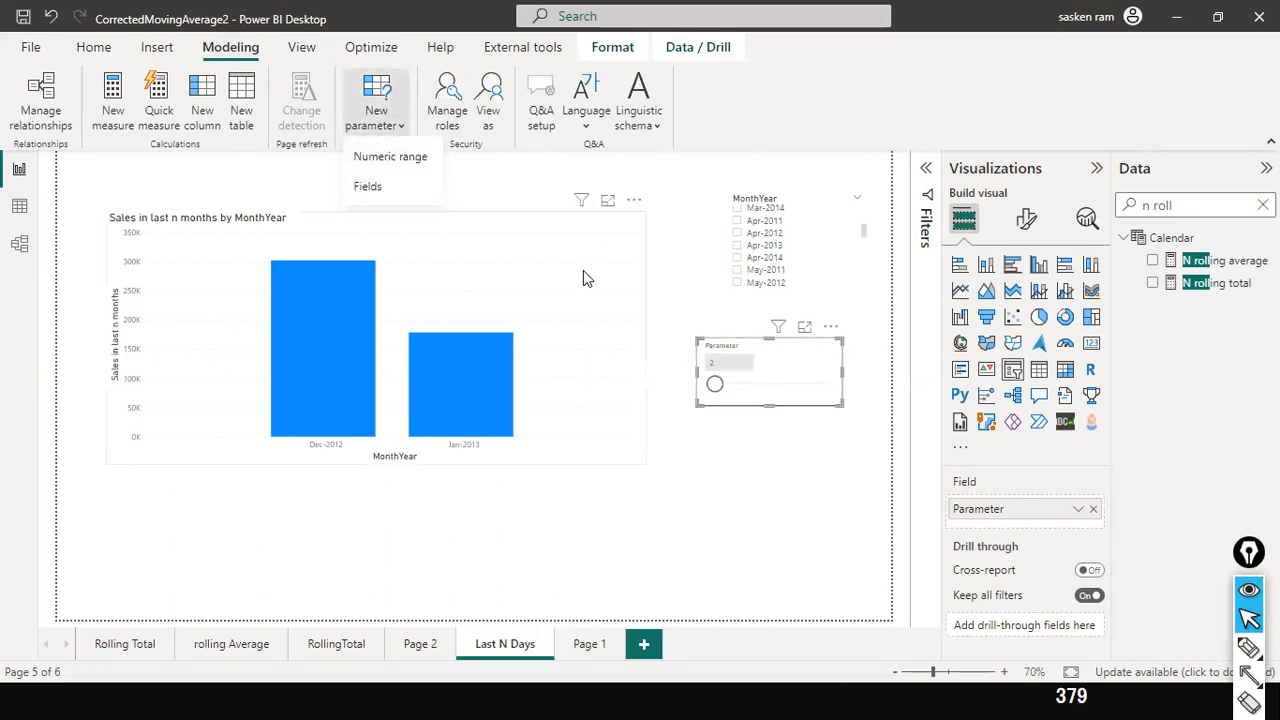
pyautogui.click(651, 290)
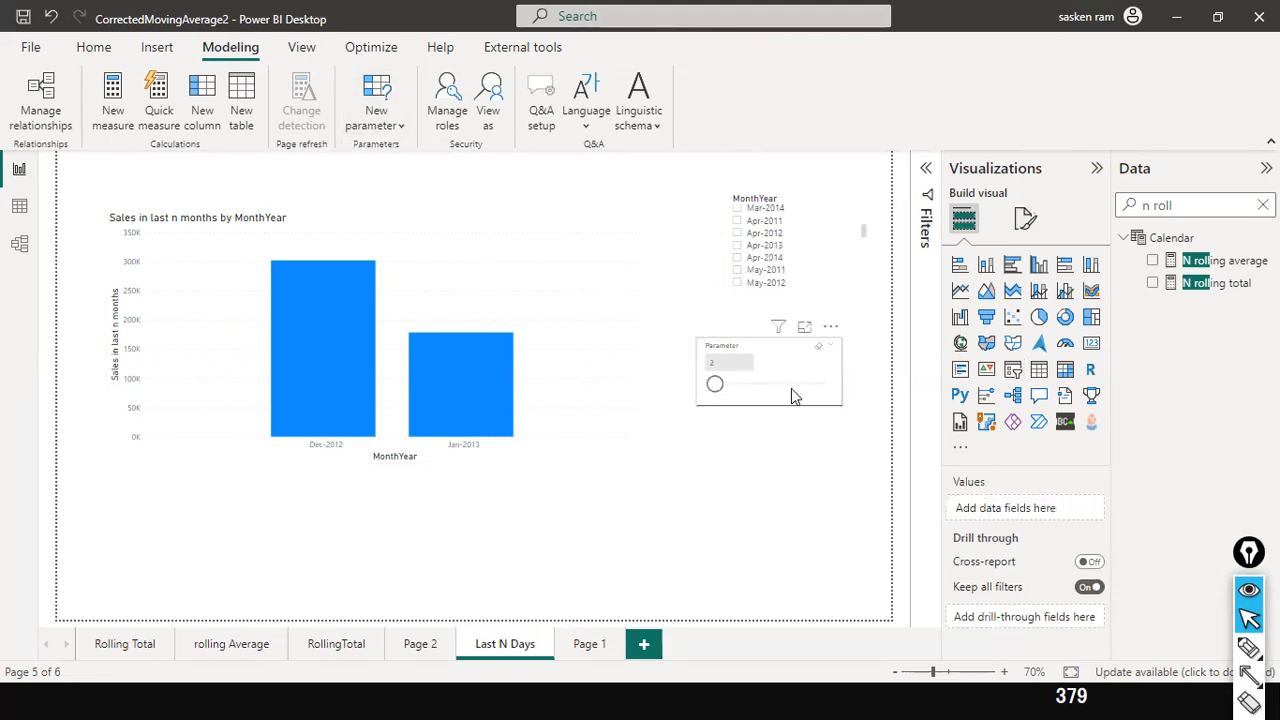
pyautogui.click(398, 137)
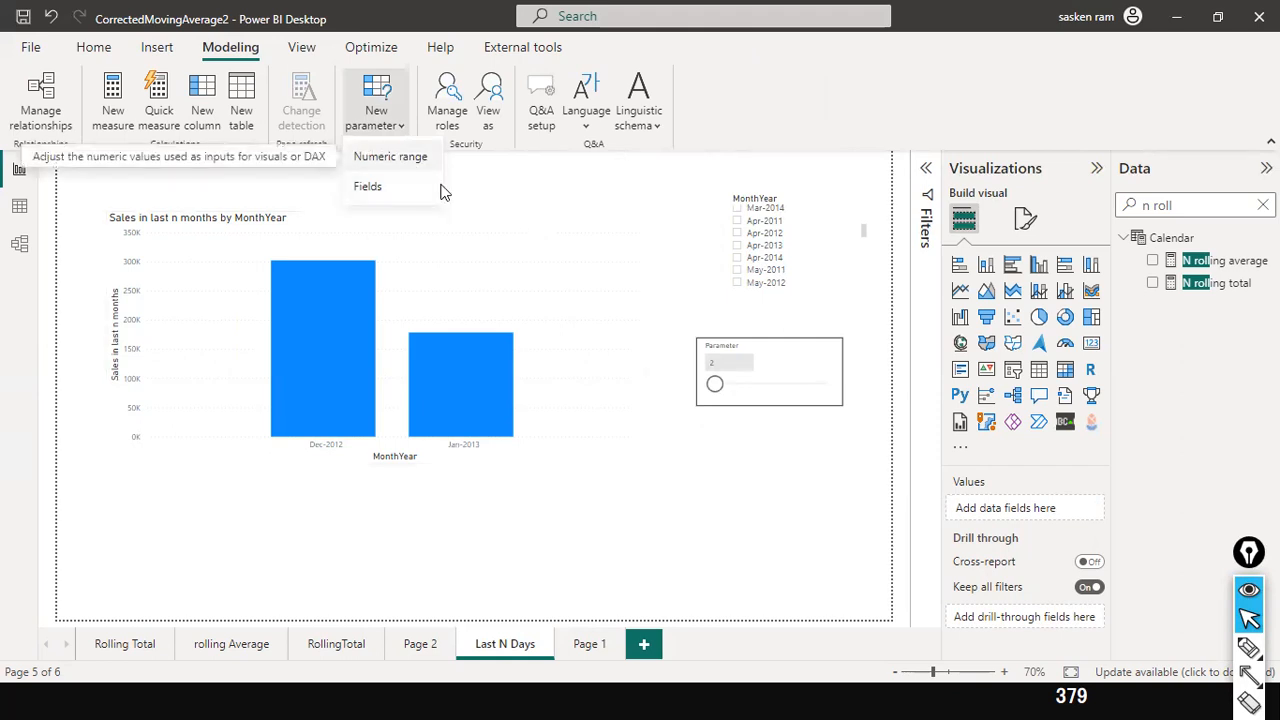
pyautogui.click(656, 258)
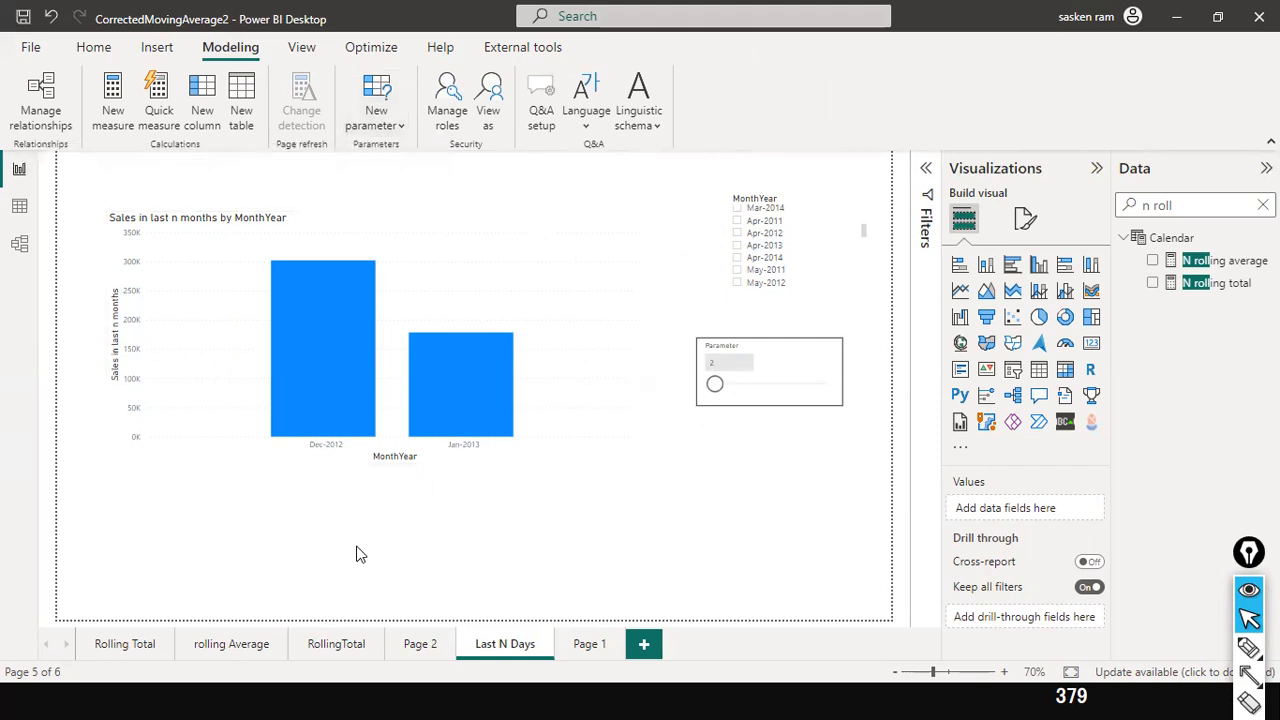
# Set the Parameter slicer to 6 and bring it back to 2.
pyautogui.moveTo(714, 385); pyautogui.dragTo(748, 390)
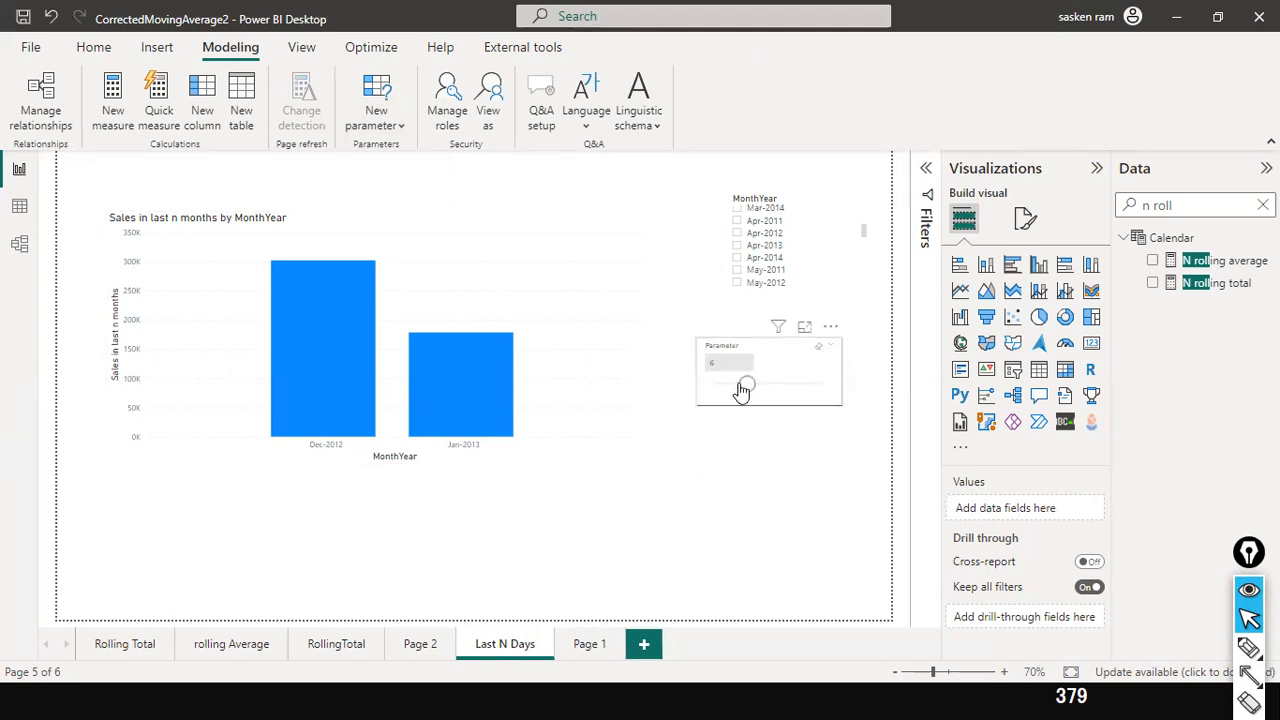
pyautogui.click(731, 364)
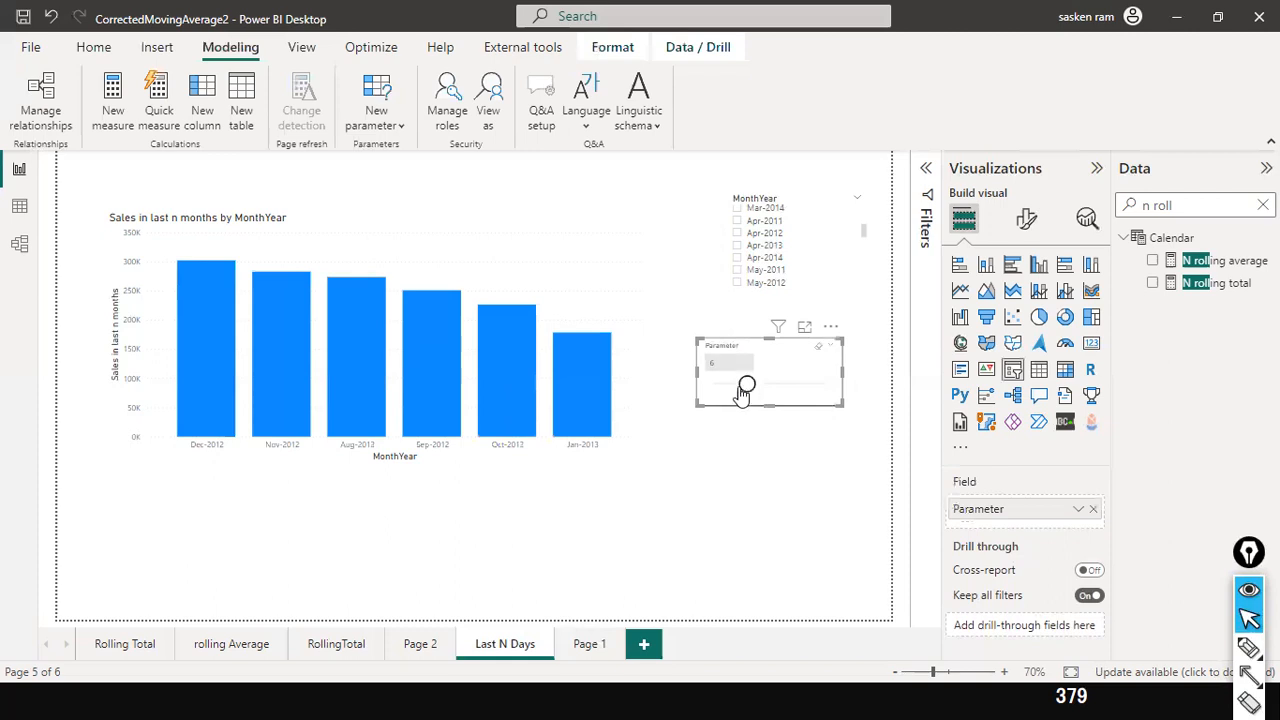
pyautogui.moveTo(747, 390); pyautogui.dragTo(703, 380)
# Filter the chart to Apr-2014 in the MonthYear slicer and raise the Parameter slicer first to 4 and finally to 6.
pyautogui.click(737, 258)
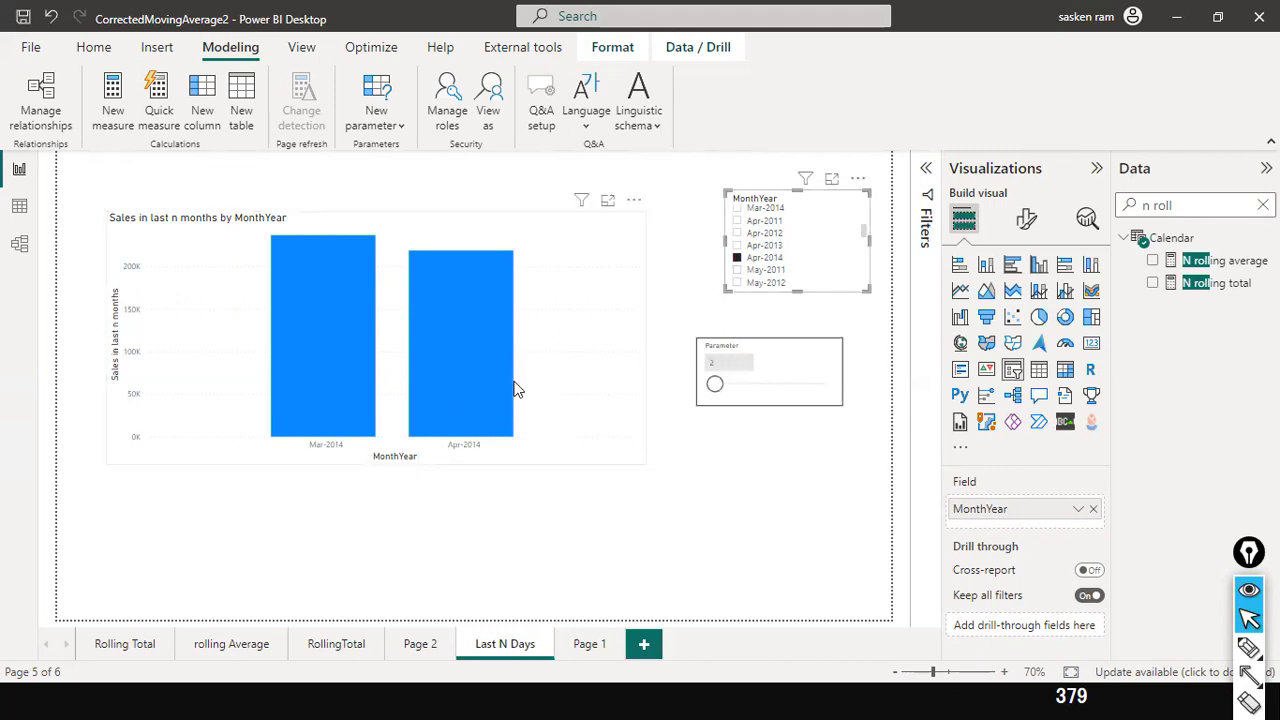
pyautogui.moveTo(337, 419)
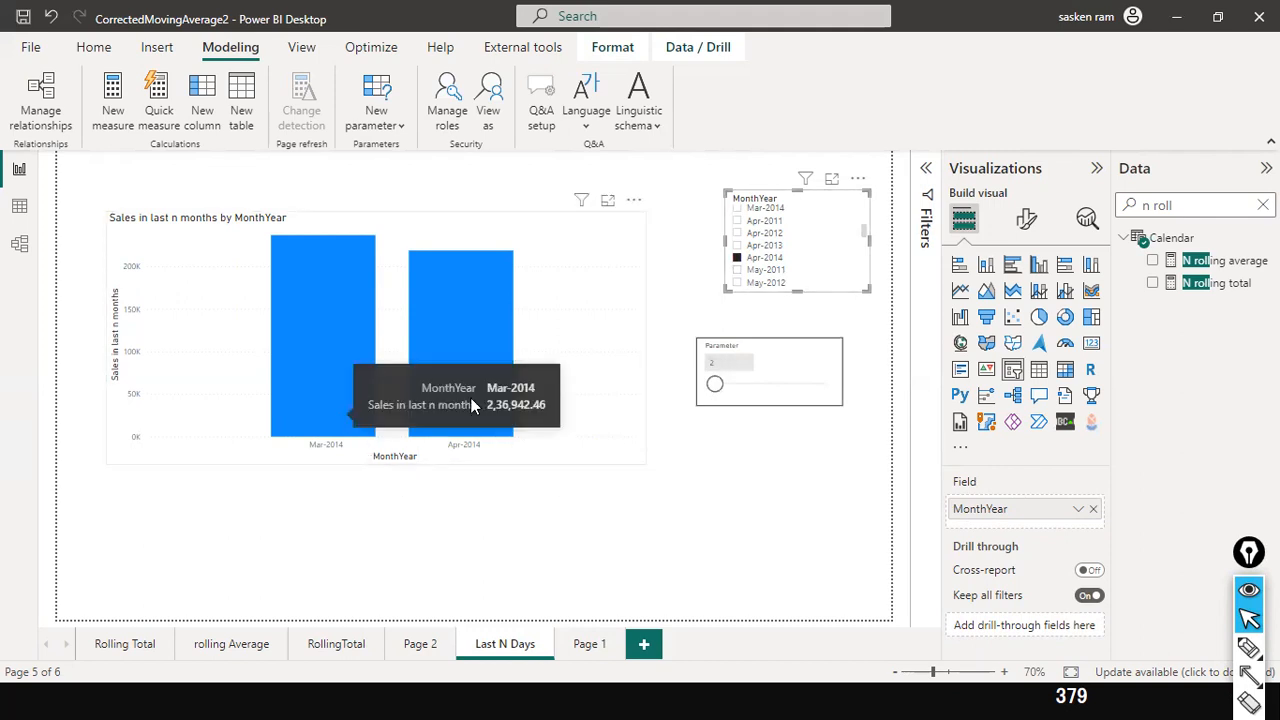
pyautogui.moveTo(714, 388); pyautogui.dragTo(730, 394)
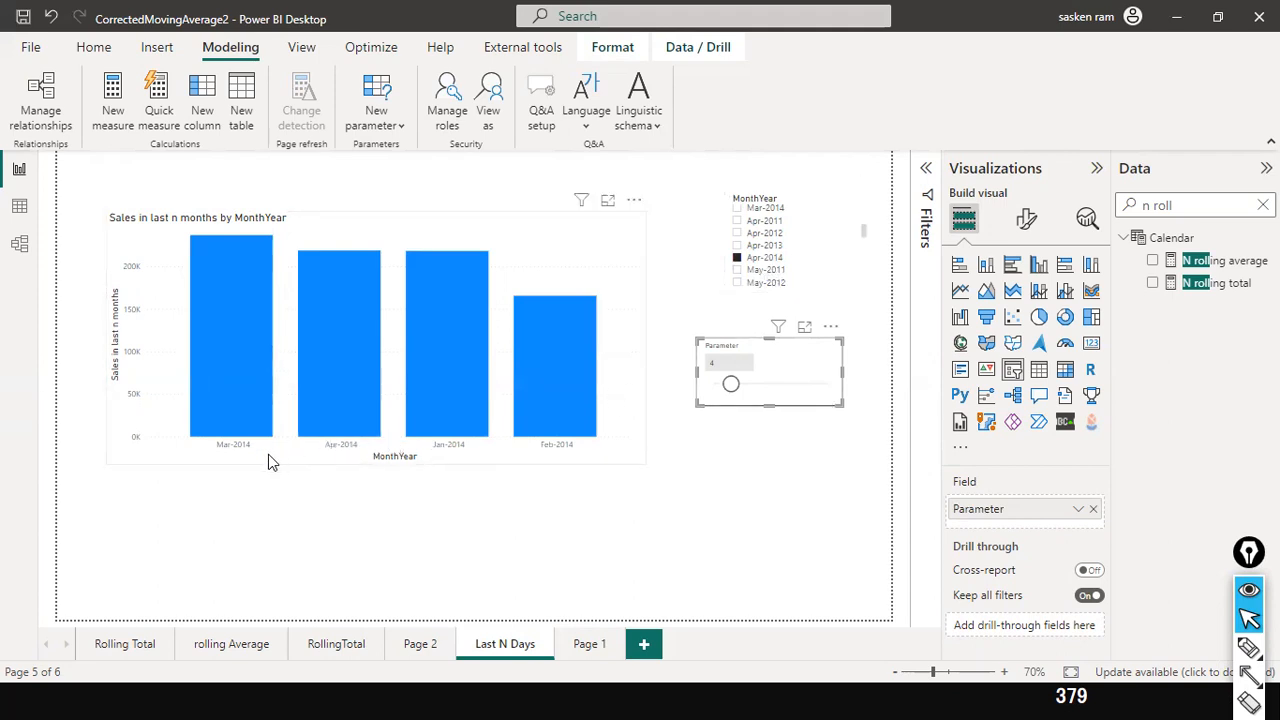
pyautogui.moveTo(484, 435)
pyautogui.moveTo(731, 384); pyautogui.dragTo(747, 386)
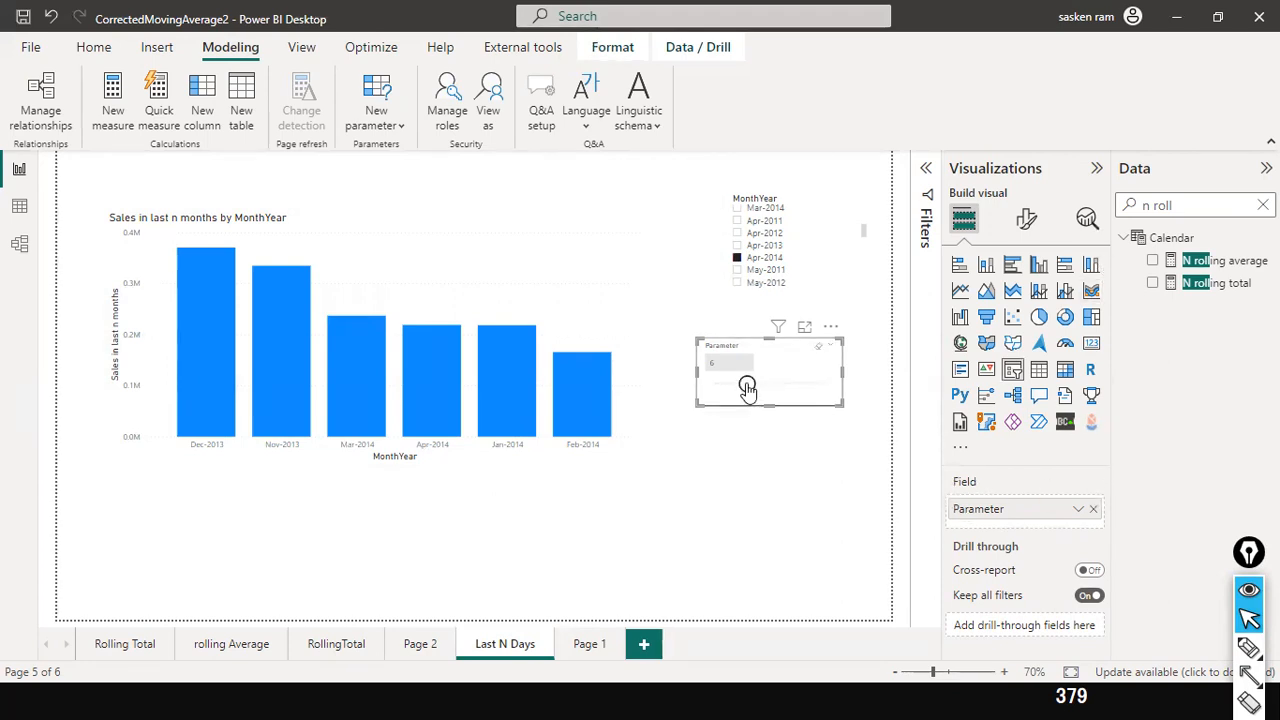
pyautogui.click(697, 480)
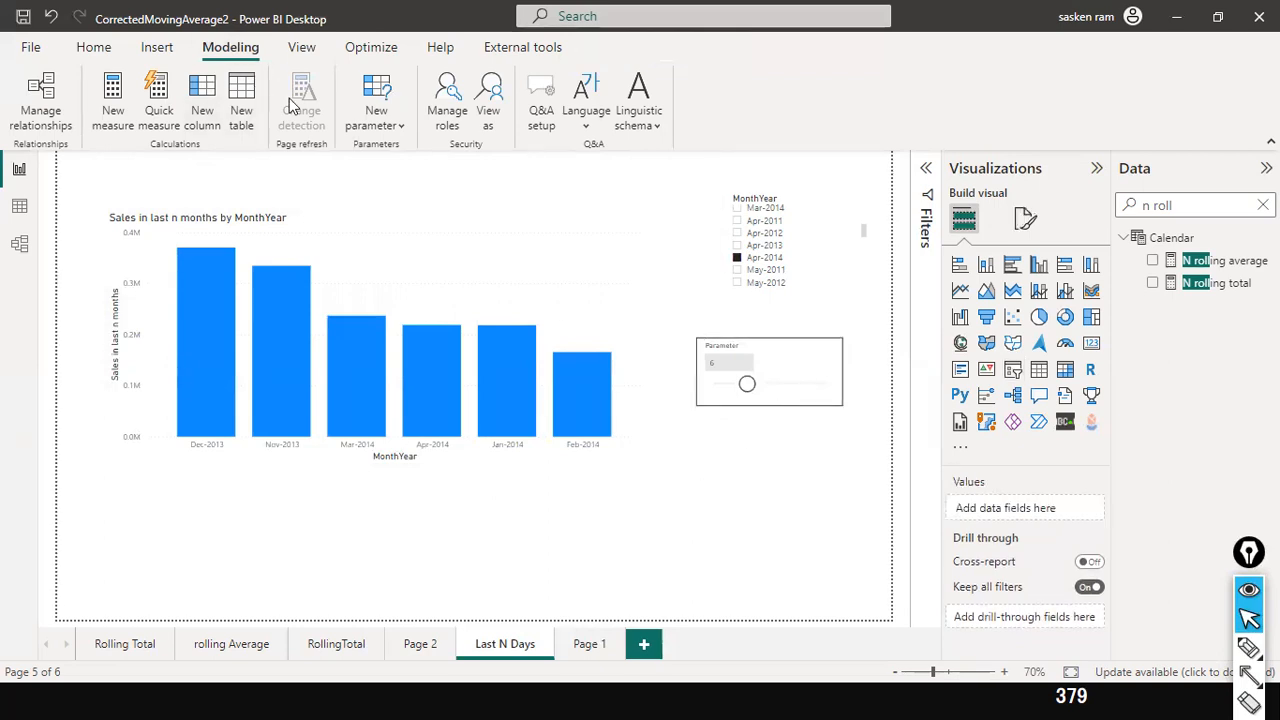
# Create a whole-number numeric range parameter with minimum 2, maximum 10 and increment 2, including a slicer on this page.
pyautogui.click(392, 128)
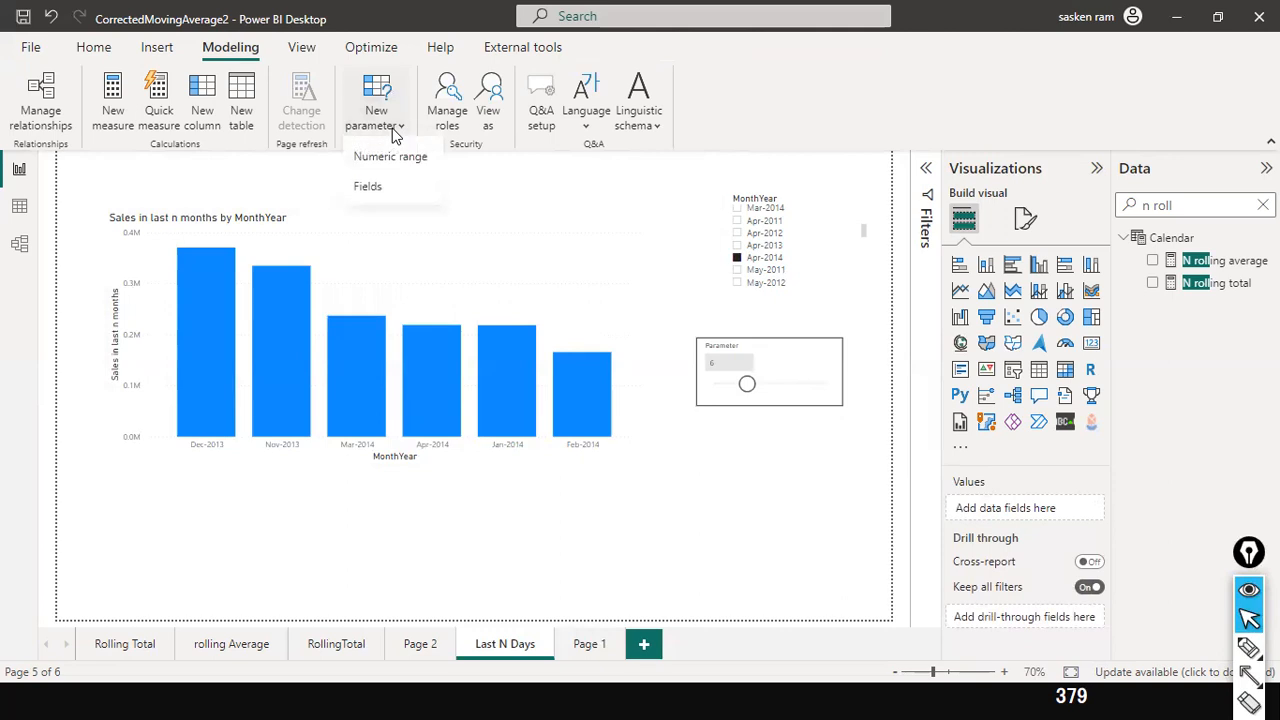
pyautogui.click(390, 156)
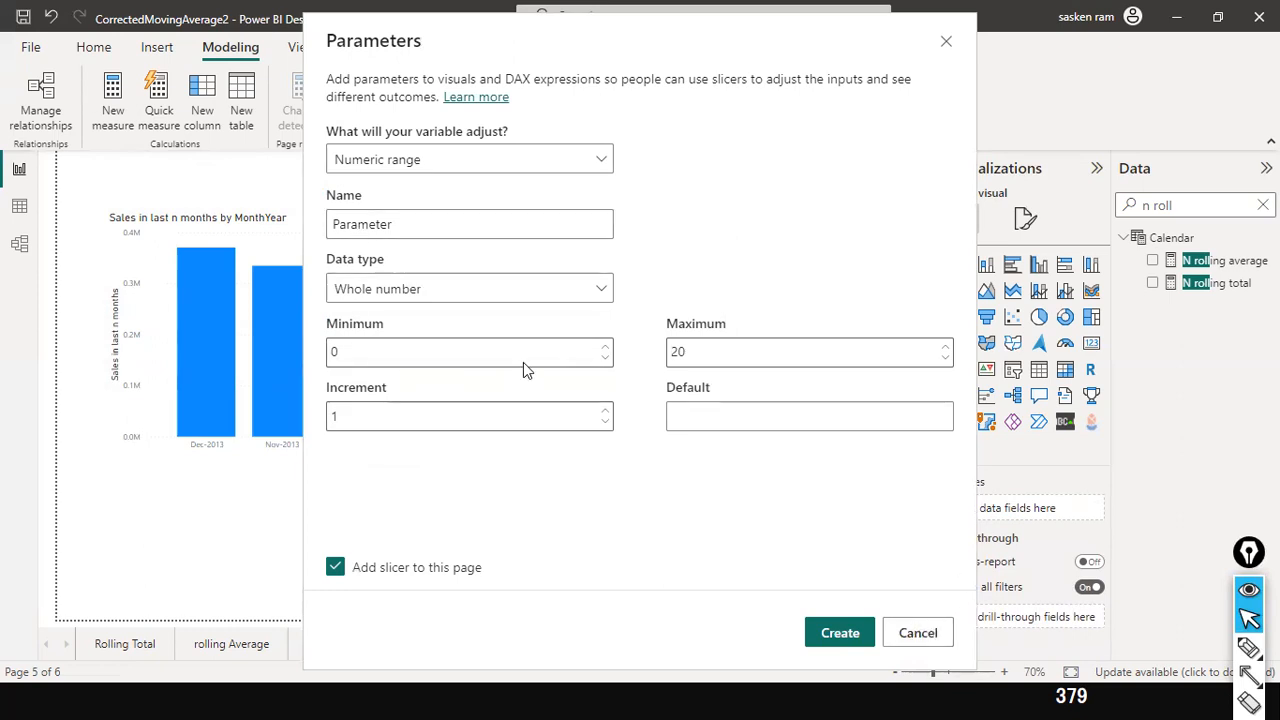
pyautogui.click(440, 420)
pyautogui.moveTo(372, 352); pyautogui.dragTo(287, 337)
pyautogui.write('2')
pyautogui.moveTo(395, 416); pyautogui.dragTo(283, 411)
pyautogui.write('2')
pyautogui.moveTo(757, 349); pyautogui.dragTo(594, 346)
pyautogui.write('12')
pyautogui.moveTo(706, 354); pyautogui.dragTo(645, 347)
pyautogui.write('10')
pyautogui.click(831, 631)
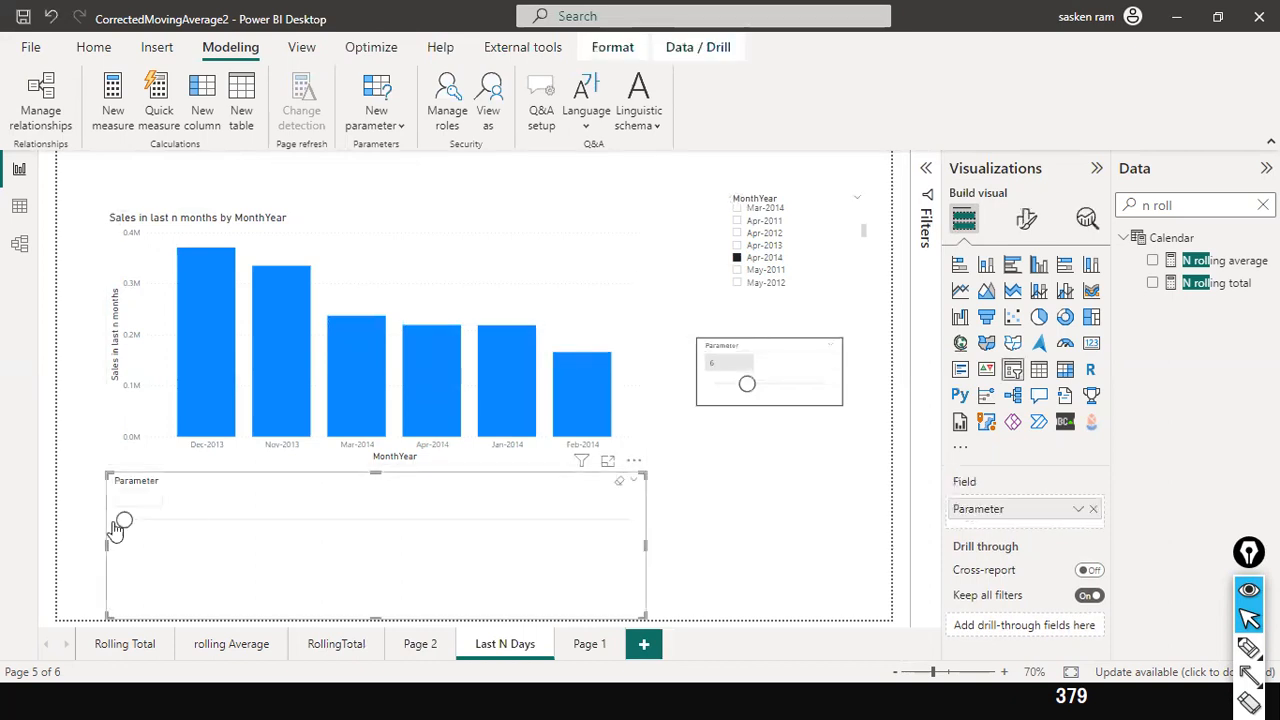
# Reposition and try out the new Parameter slicer below the chart, and remove it from the page.
pyautogui.moveTo(178, 538); pyautogui.dragTo(228, 538)
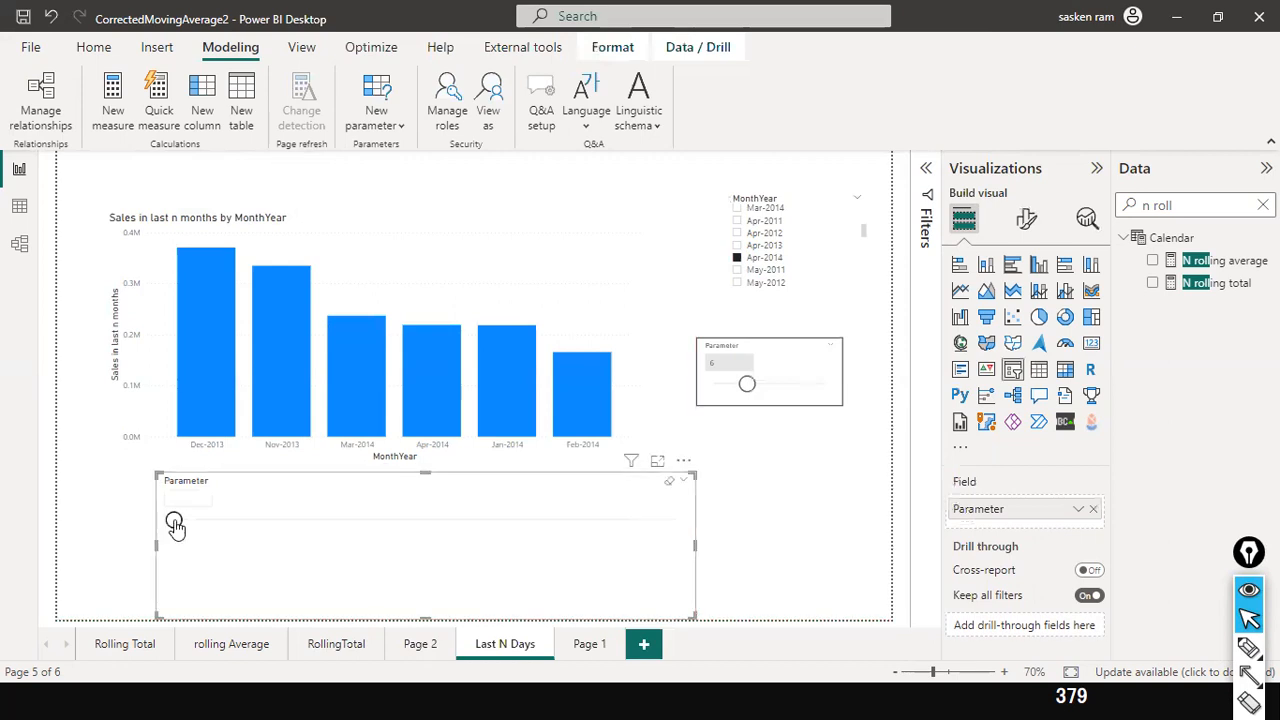
pyautogui.click(176, 521)
pyautogui.moveTo(175, 521); pyautogui.dragTo(518, 531)
pyautogui.click(684, 460)
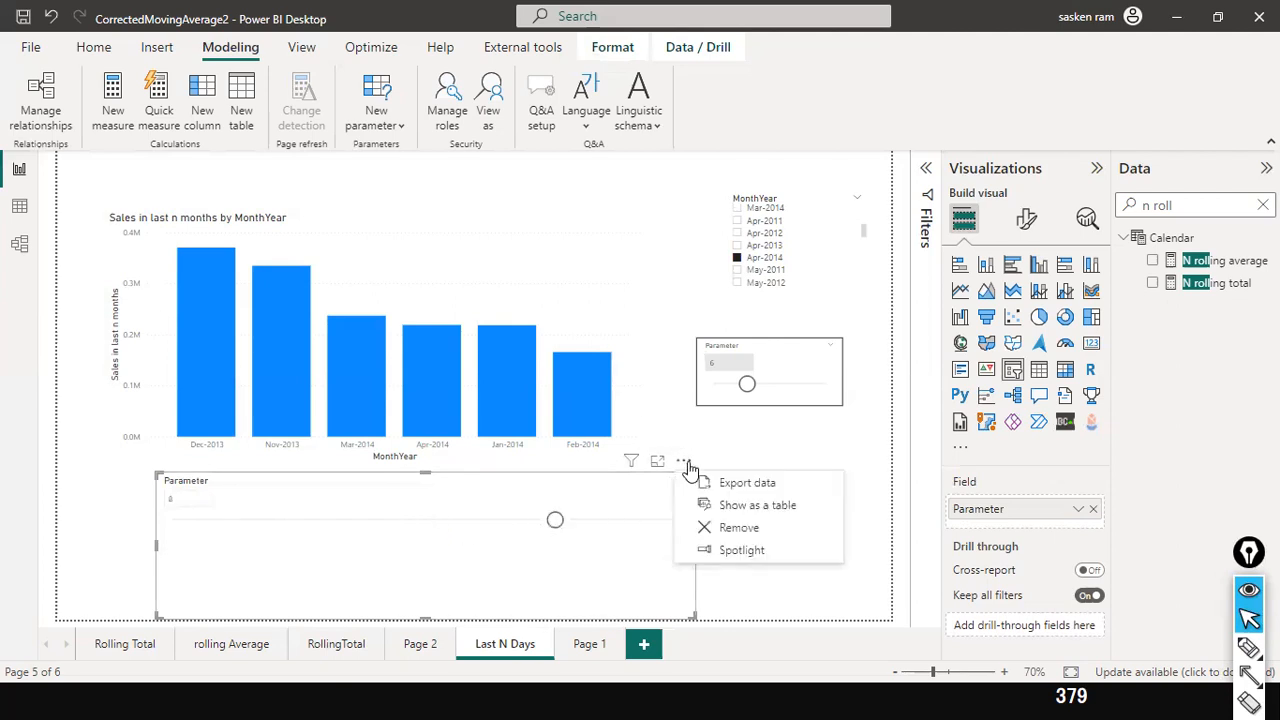
pyautogui.click(740, 528)
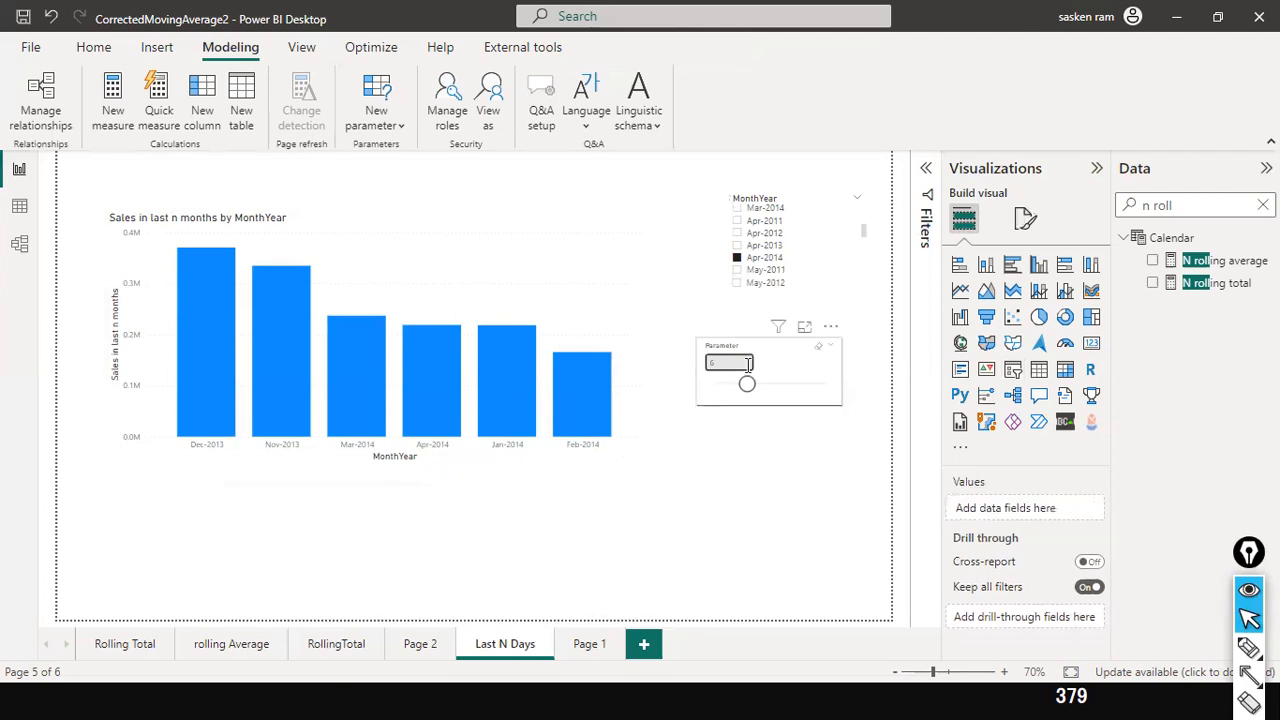
# Select the remaining Parameter slicer, clear the field search and expand the Parameter table to show its fields.
pyautogui.click(775, 353)
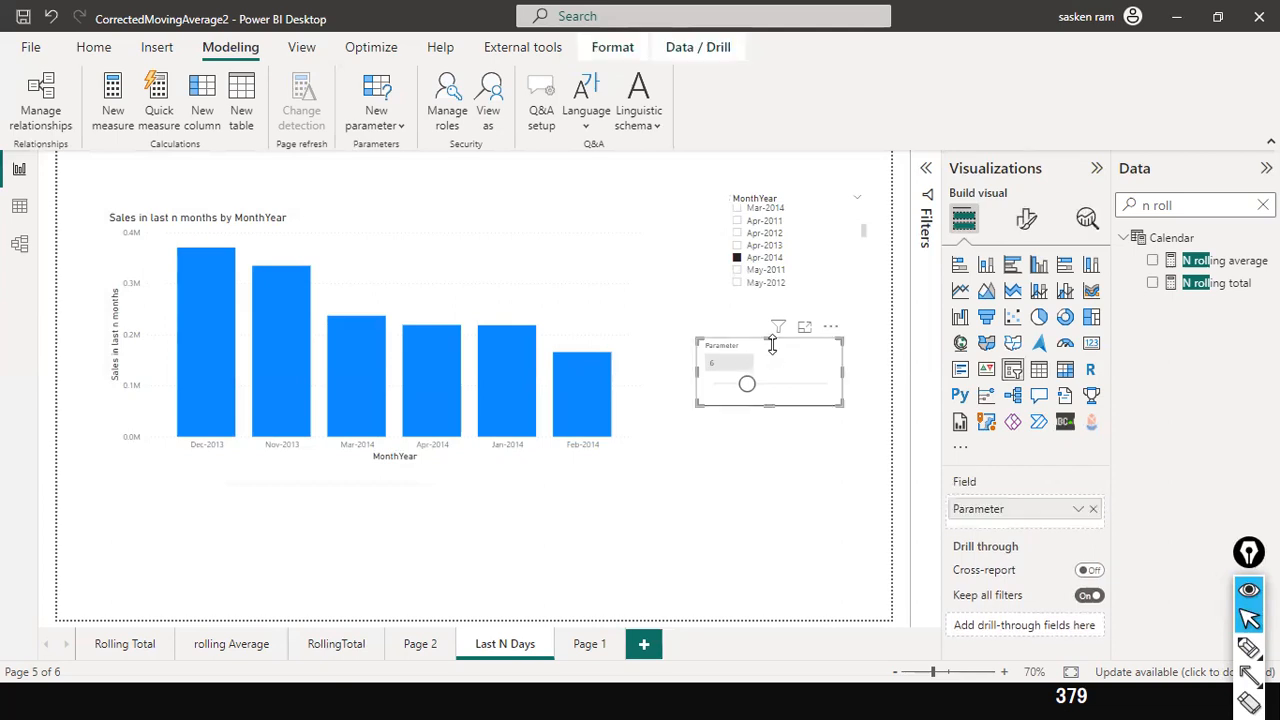
pyautogui.click(1263, 205)
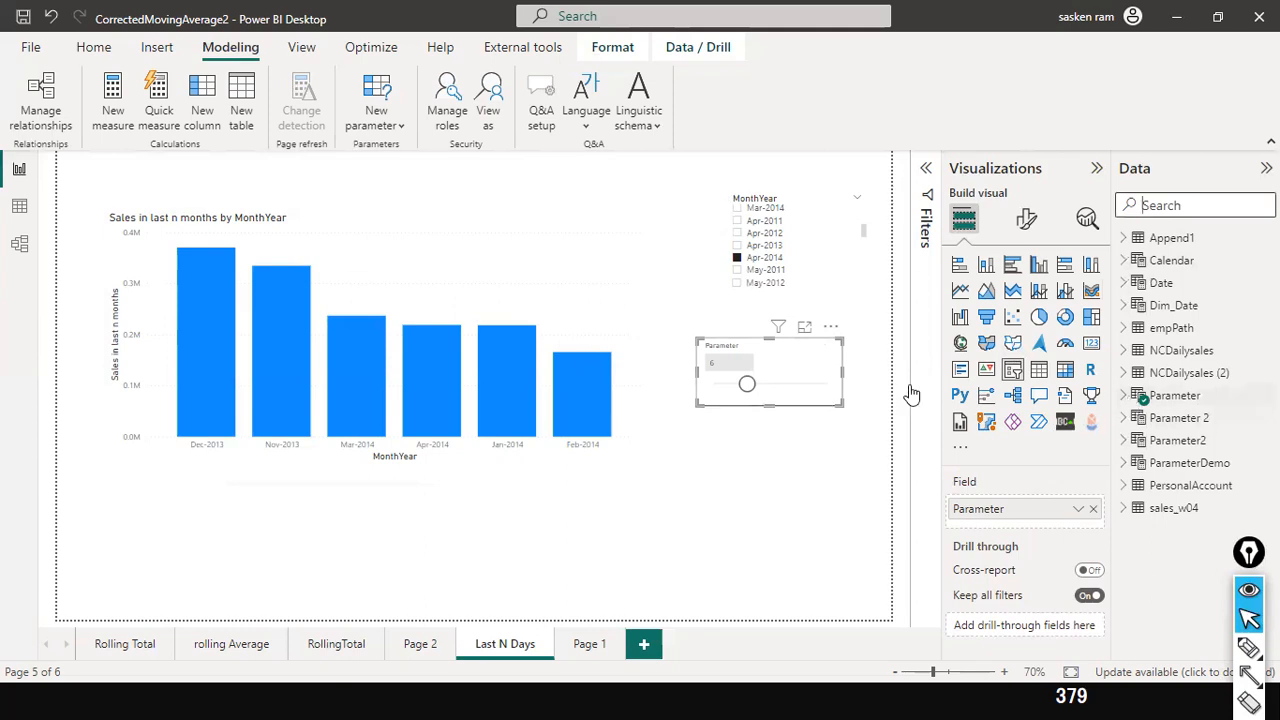
pyautogui.click(1124, 397)
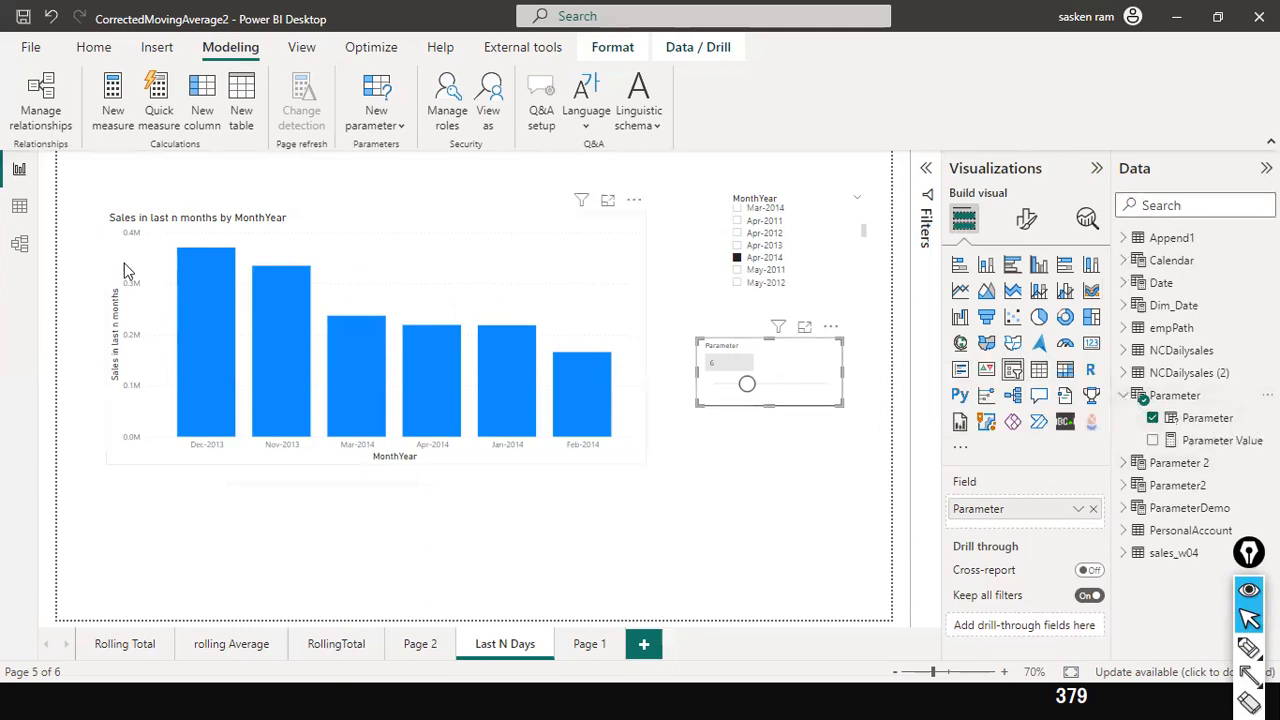
# Open the Parameter table in the table view and highlight the GENERATESERIES function in its formula.
pyautogui.click(19, 208)
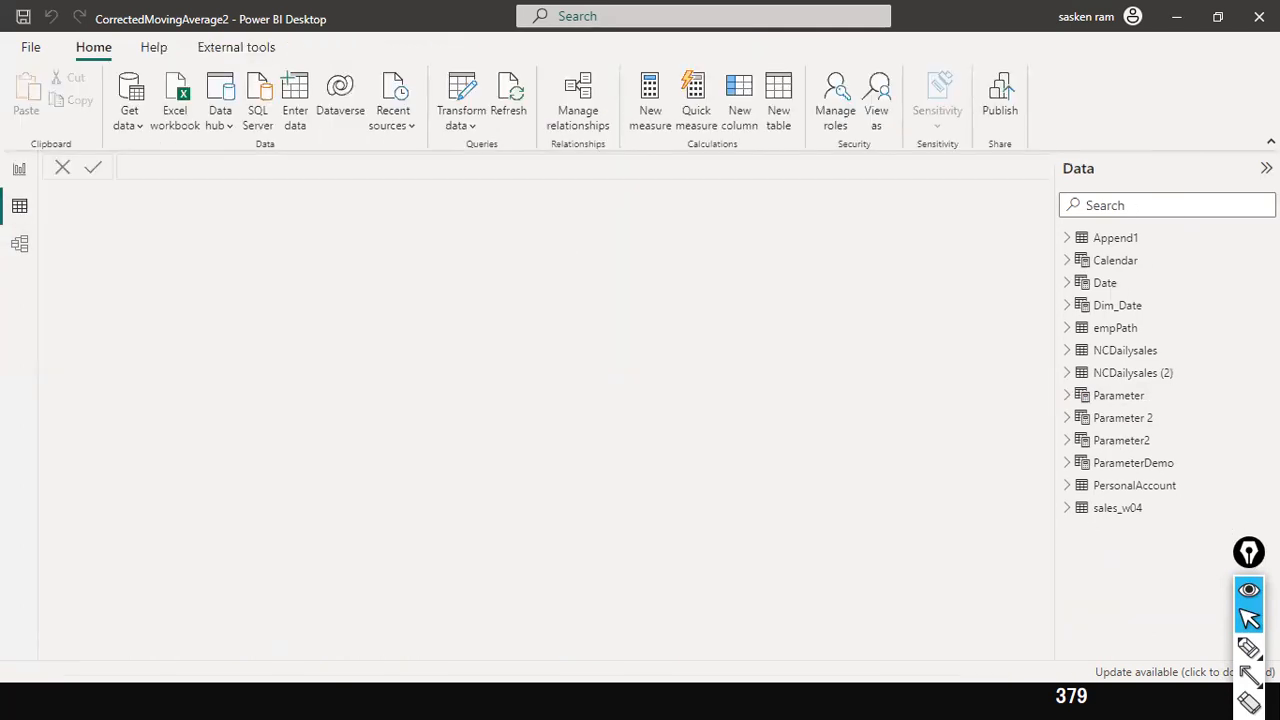
pyautogui.click(1112, 398)
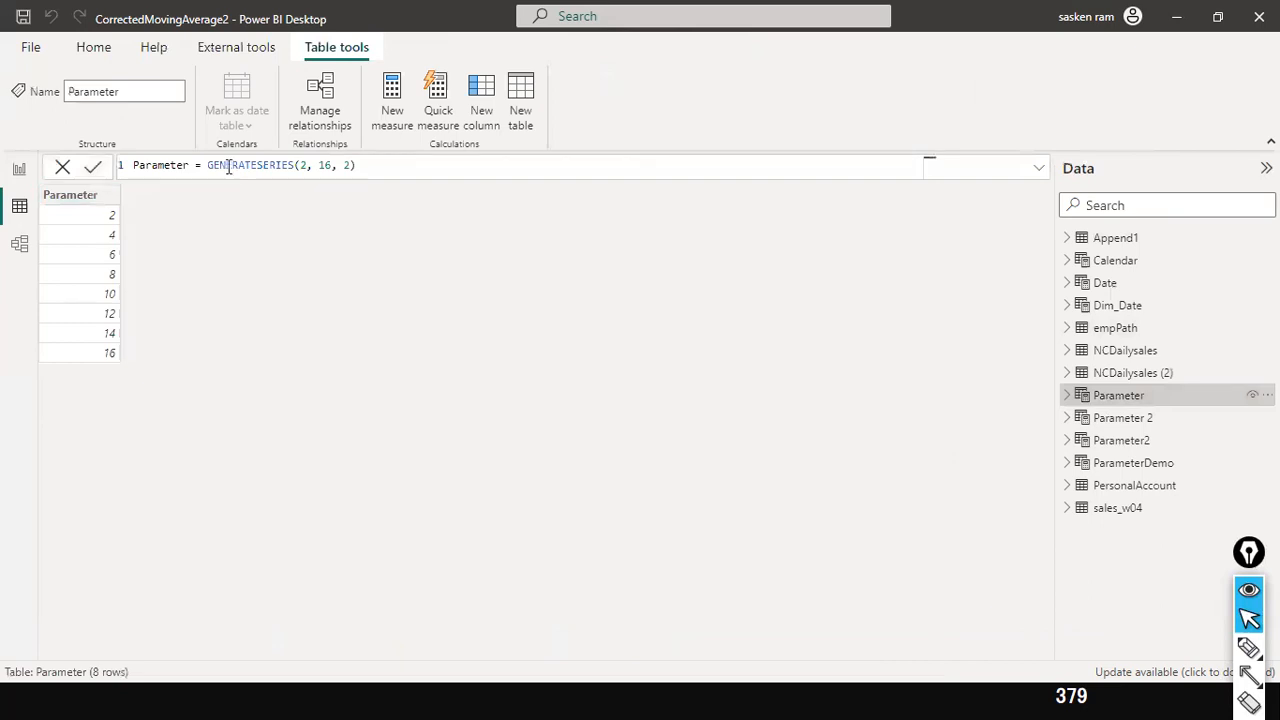
pyautogui.moveTo(209, 165); pyautogui.dragTo(288, 165)
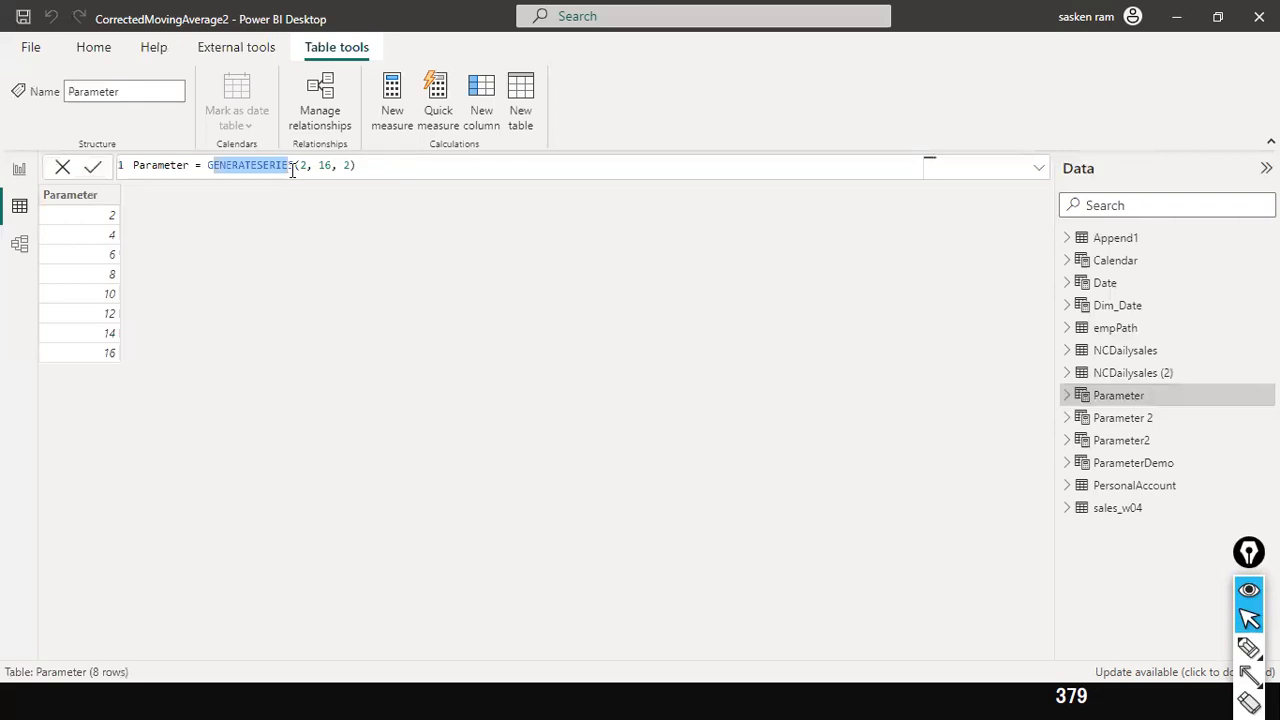
# Examine the start, end and increment arguments in the Parameter table's GENERATESERIES formula, and expand the table's fields.
pyautogui.moveTo(292, 170); pyautogui.dragTo(311, 172)
pyautogui.click(313, 171)
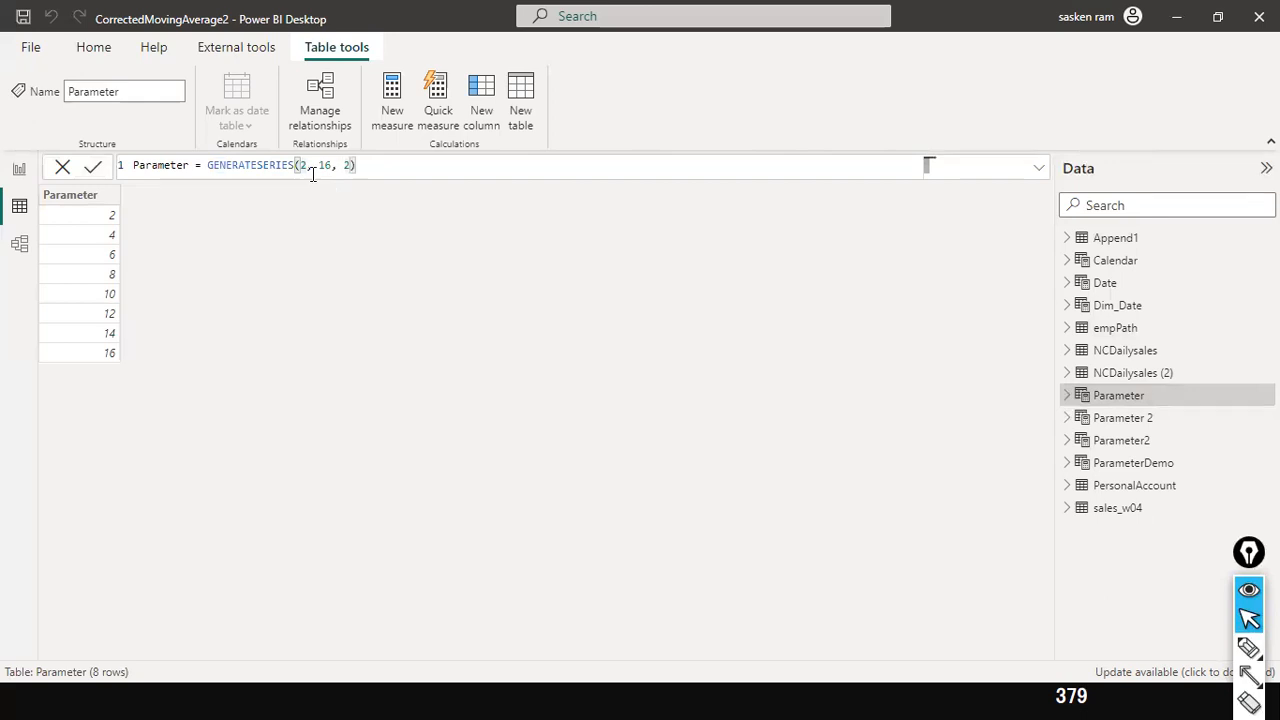
pyautogui.moveTo(313, 167); pyautogui.dragTo(332, 167)
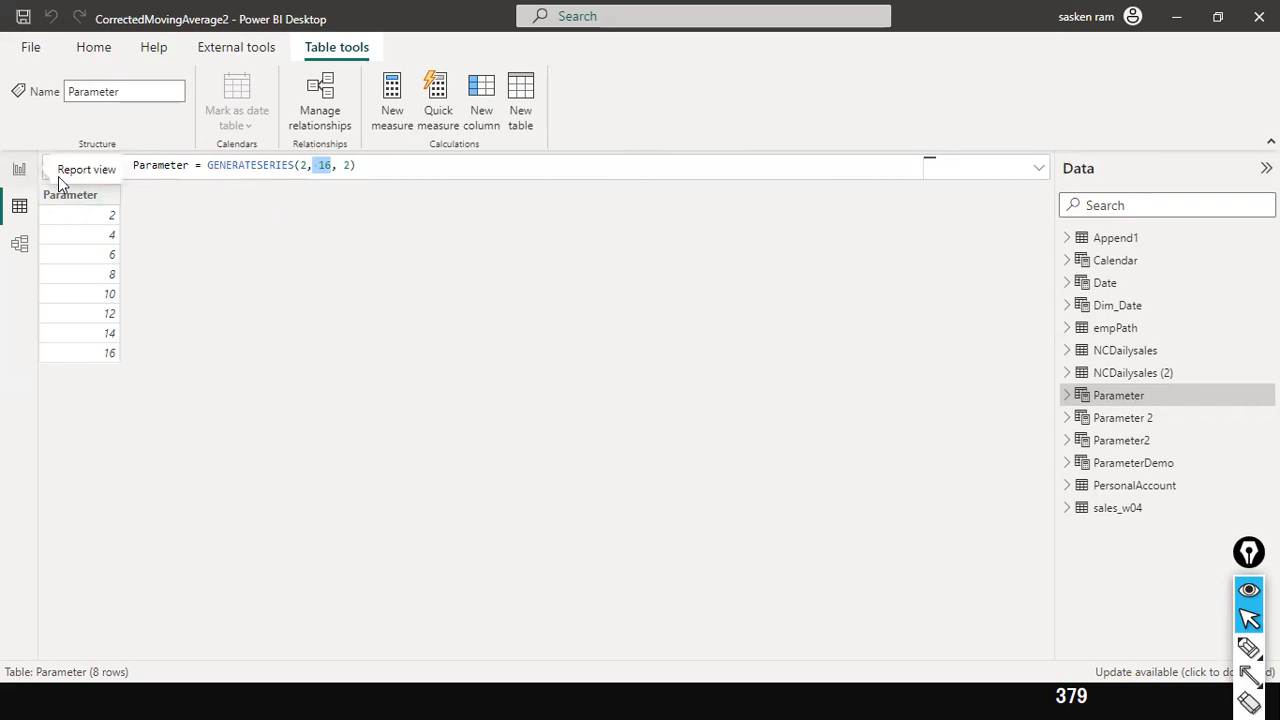
pyautogui.moveTo(188, 166); pyautogui.dragTo(124, 165)
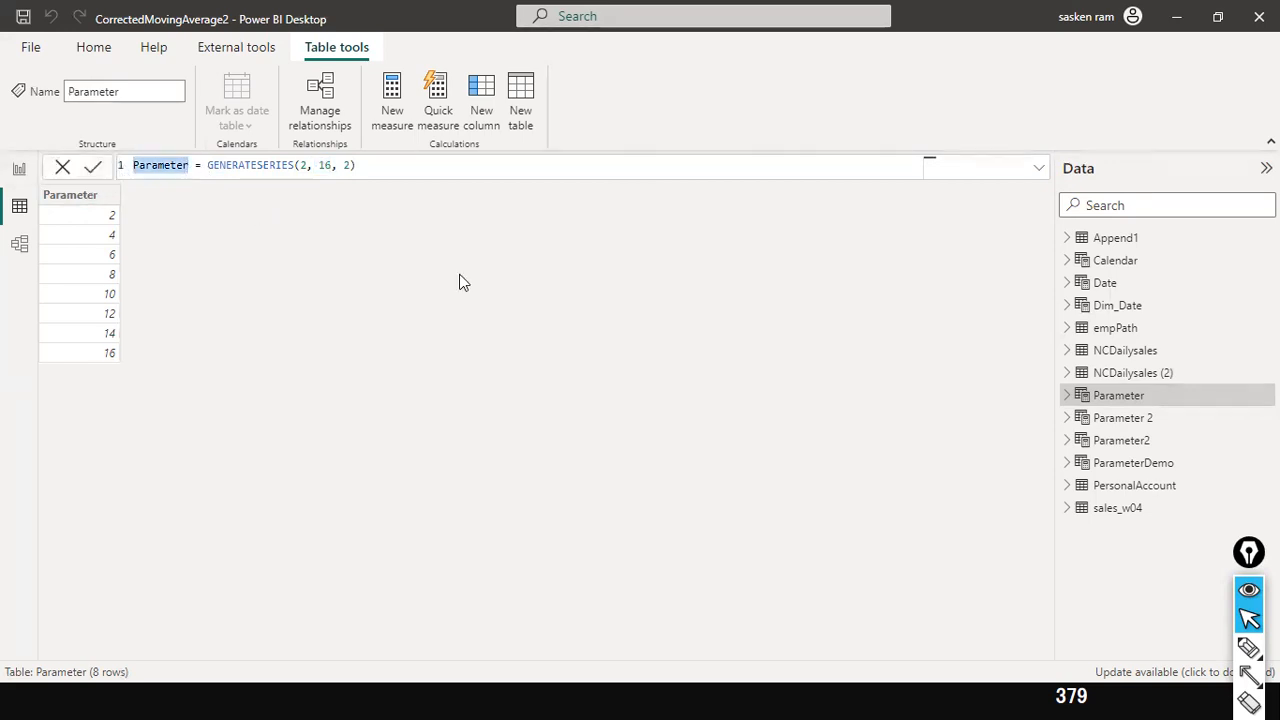
pyautogui.click(1067, 396)
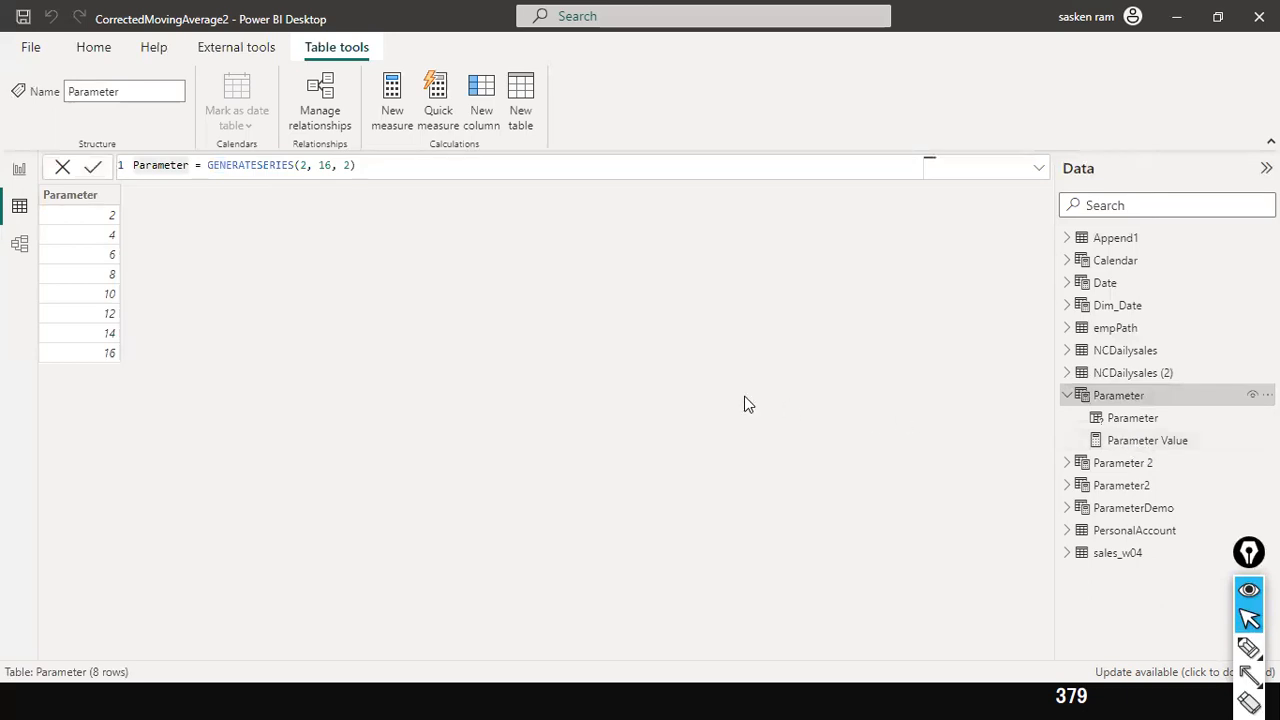
# Return to the report and try the Parameter slicer at 10, and set it to 2.
pyautogui.click(14, 176)
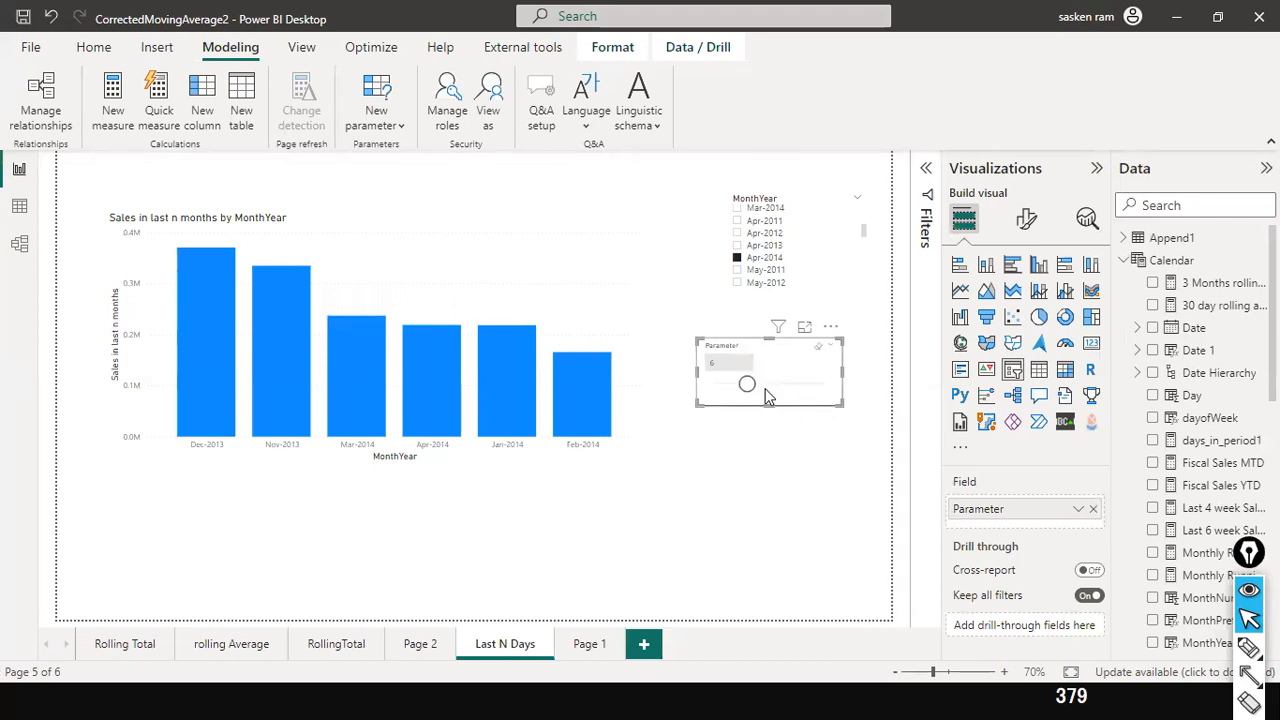
pyautogui.moveTo(748, 385); pyautogui.dragTo(790, 390)
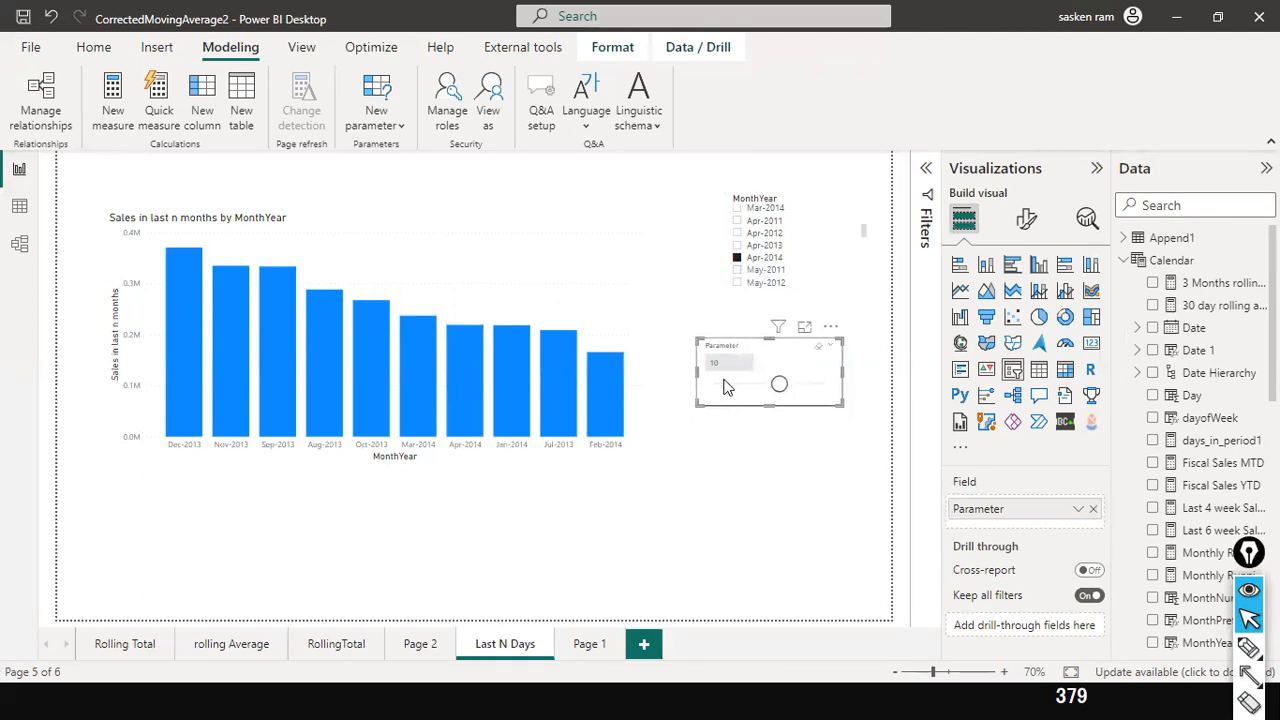
pyautogui.moveTo(785, 393); pyautogui.dragTo(680, 389)
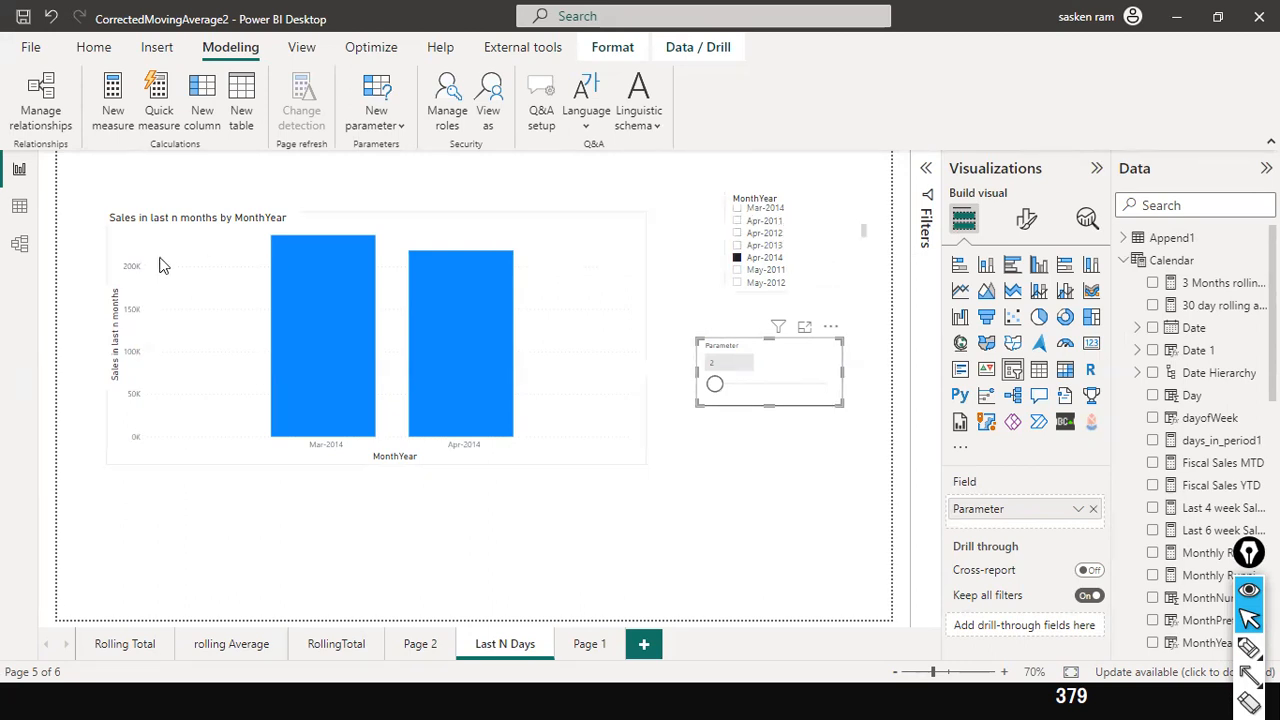
# Open the Calendar table's data and examine how the MonthYear column formula joins month and year with a hyphen.
pyautogui.click(19, 206)
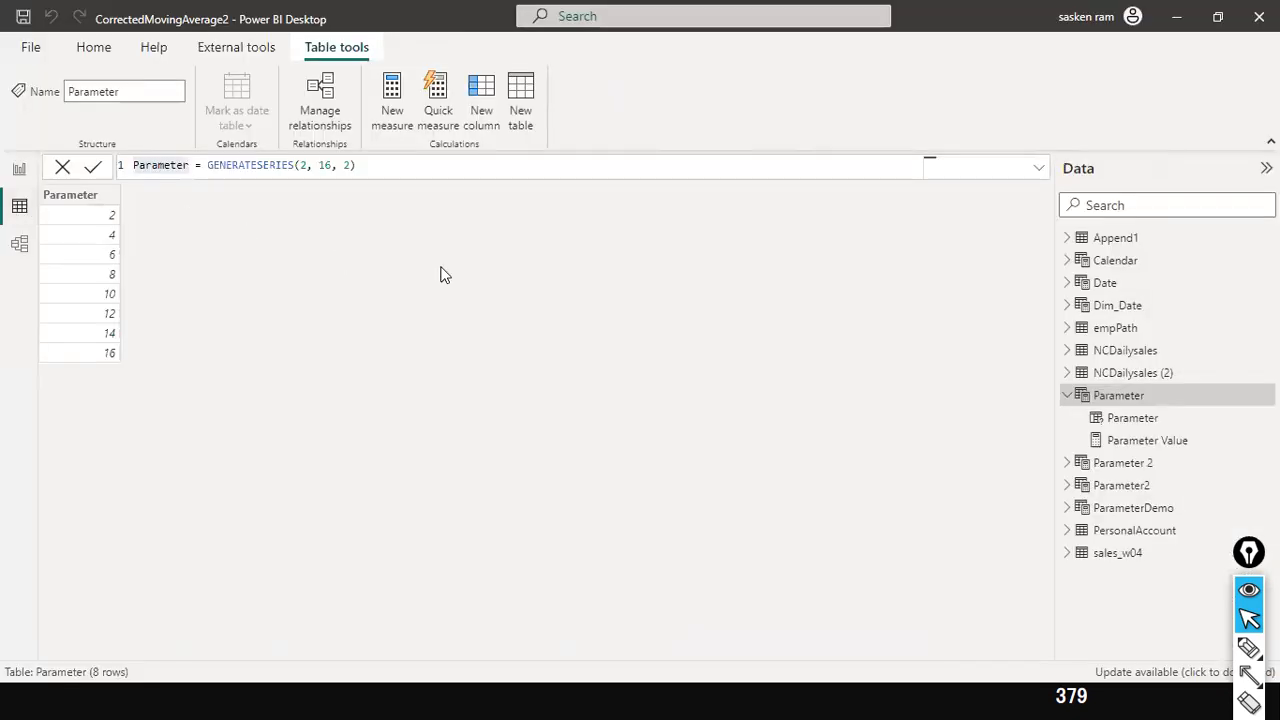
pyautogui.click(1137, 266)
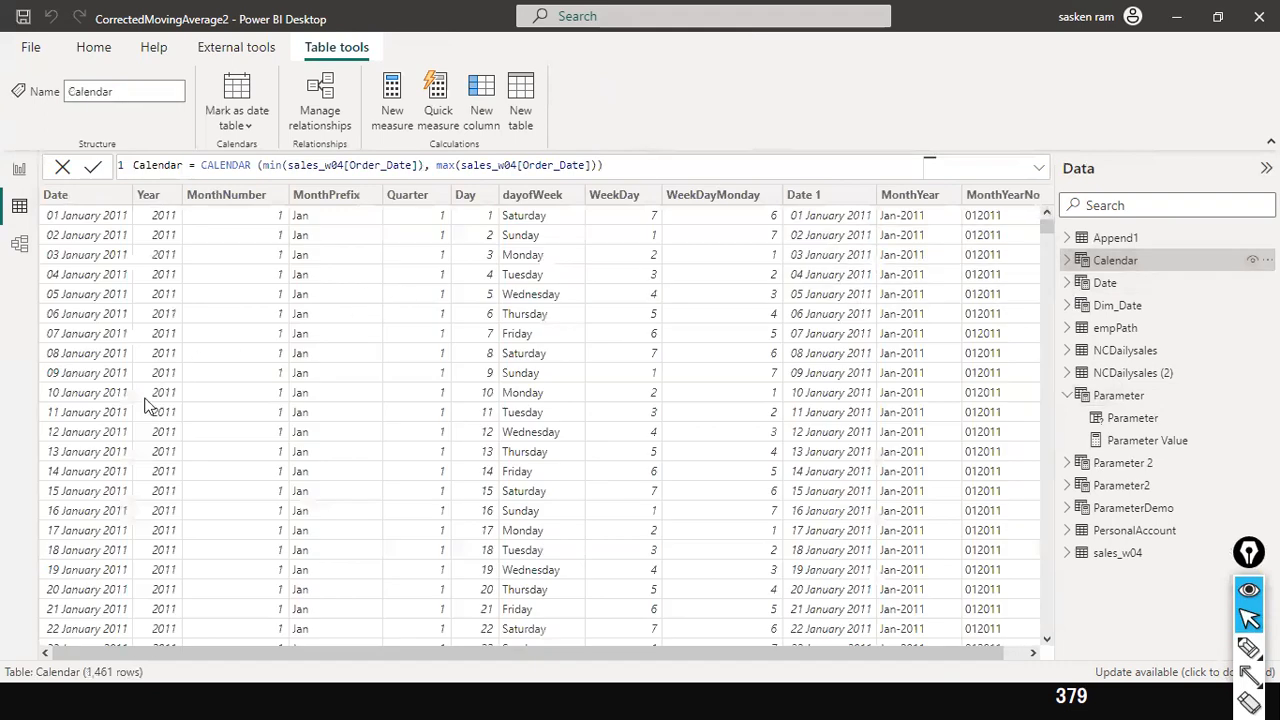
pyautogui.click(918, 197)
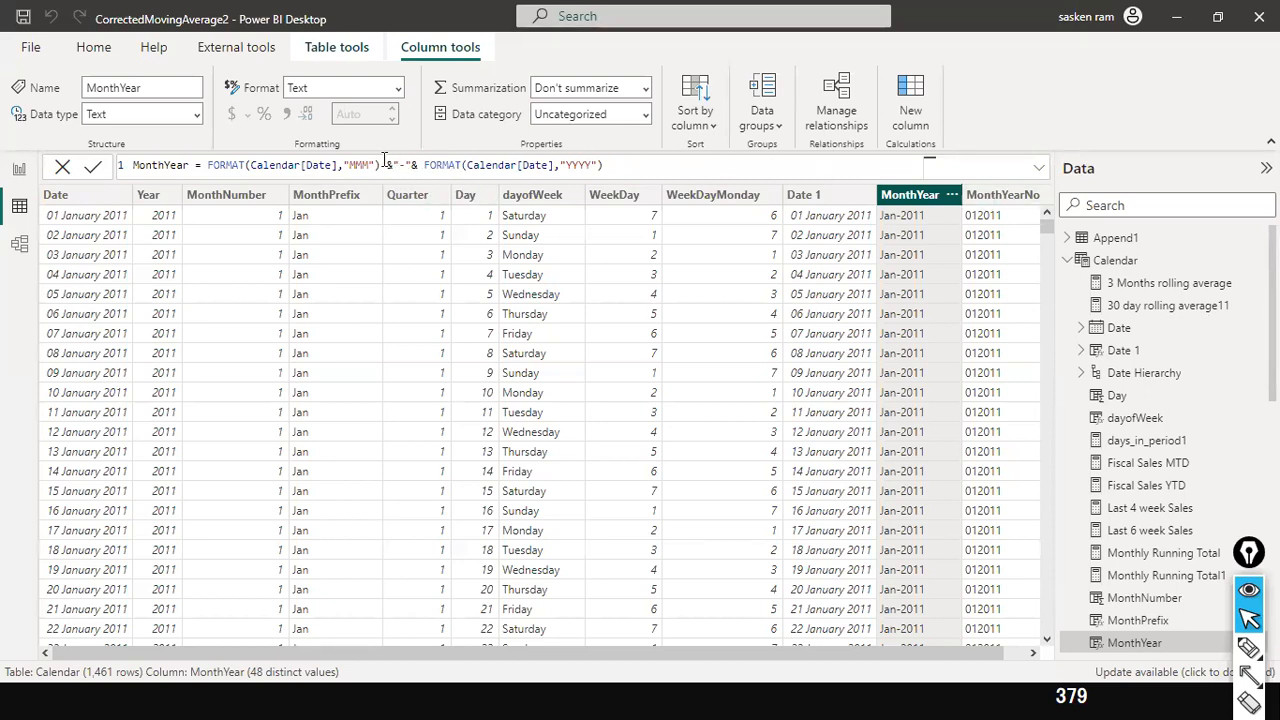
pyautogui.moveTo(382, 166); pyautogui.dragTo(416, 166)
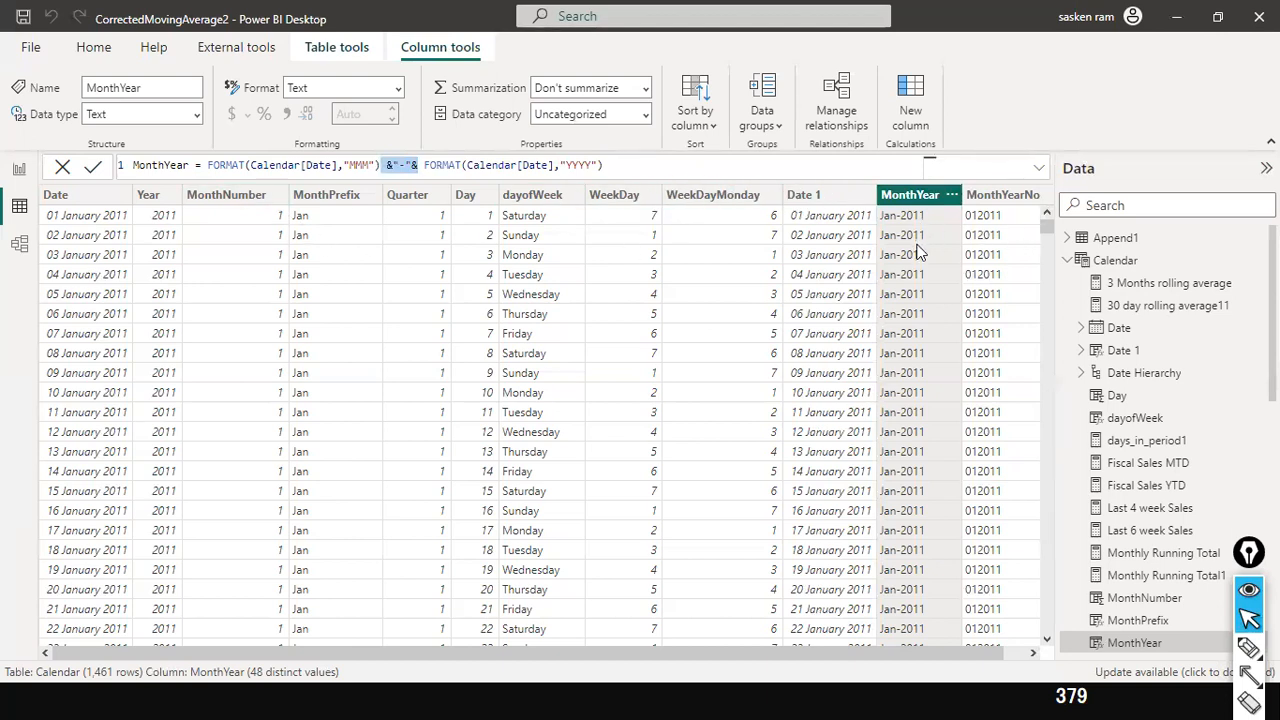
pyautogui.click(1067, 260)
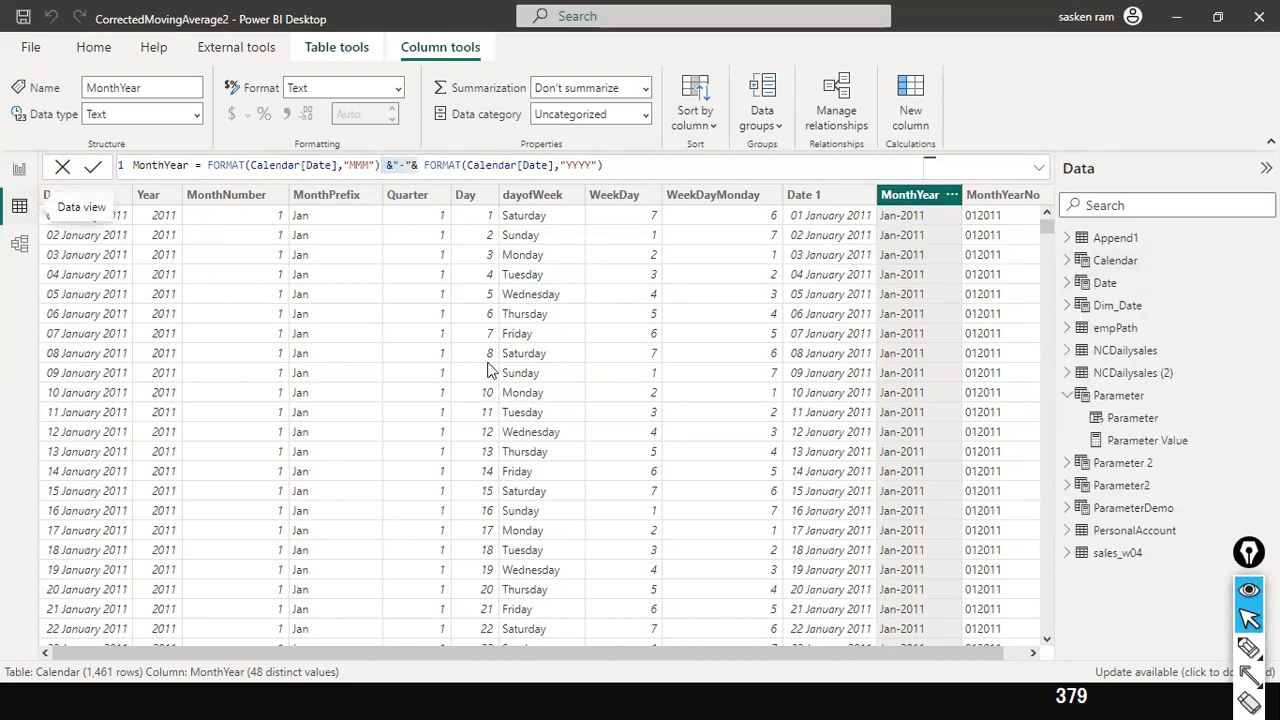
# Check the sales chart's X-axis field in the report and inspect the MonthYear and MonthYearNo columns in the sales_w04 table.
pyautogui.click(19, 169)
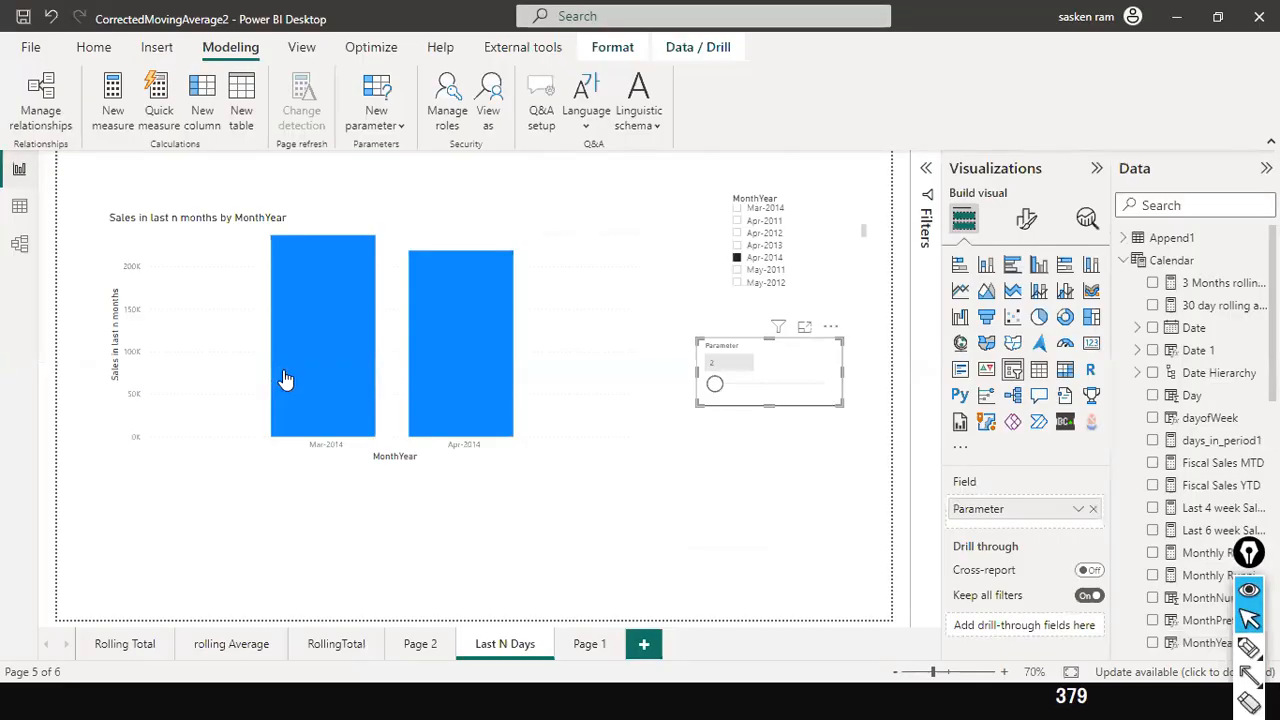
pyautogui.click(546, 372)
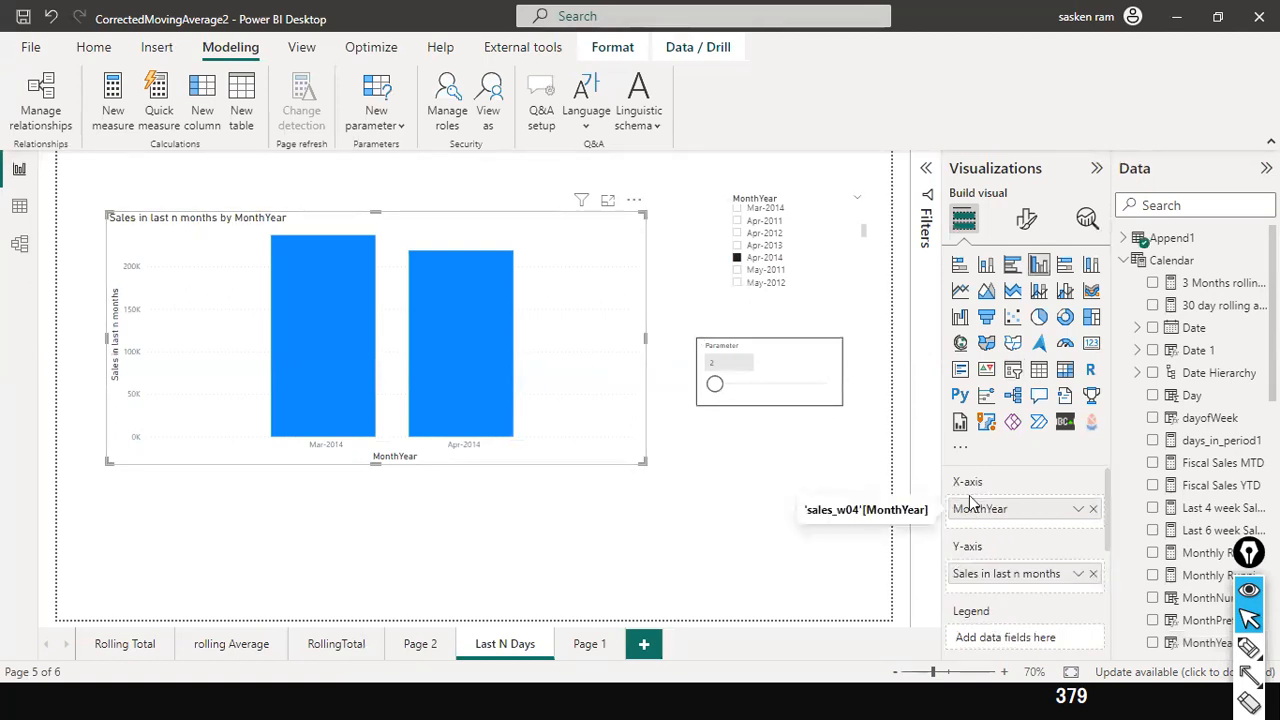
pyautogui.click(20, 208)
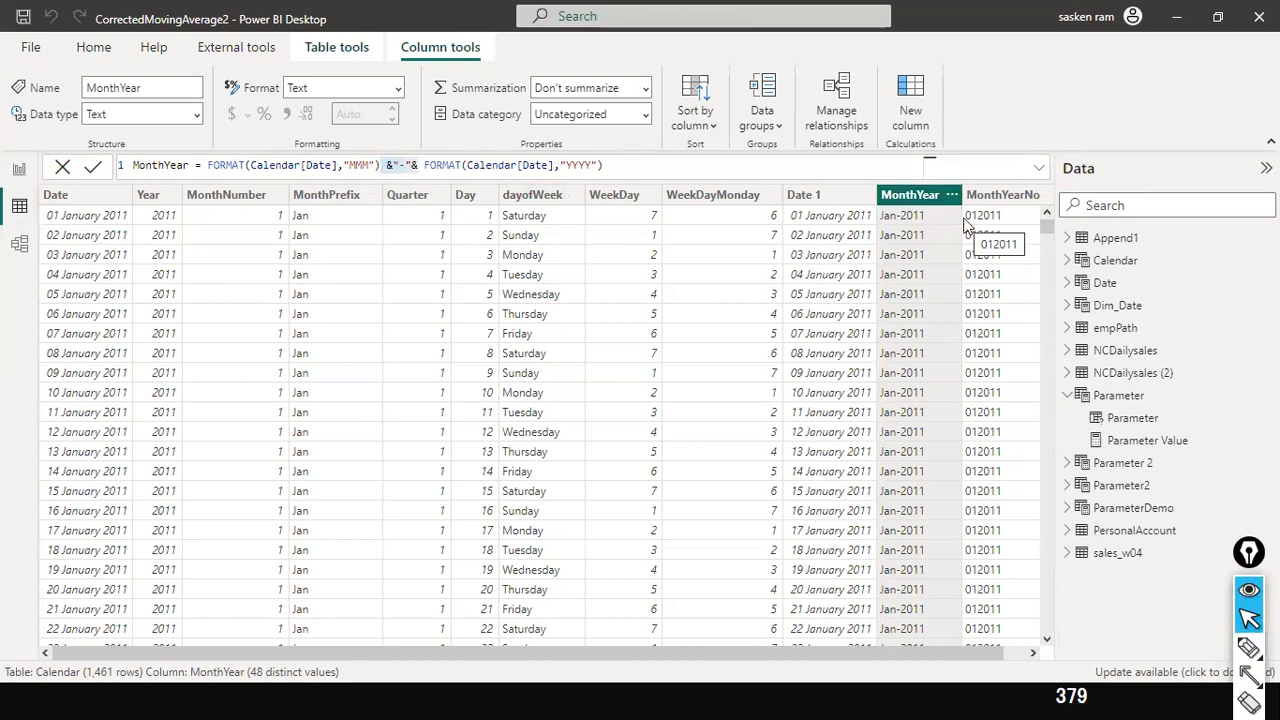
pyautogui.click(1124, 559)
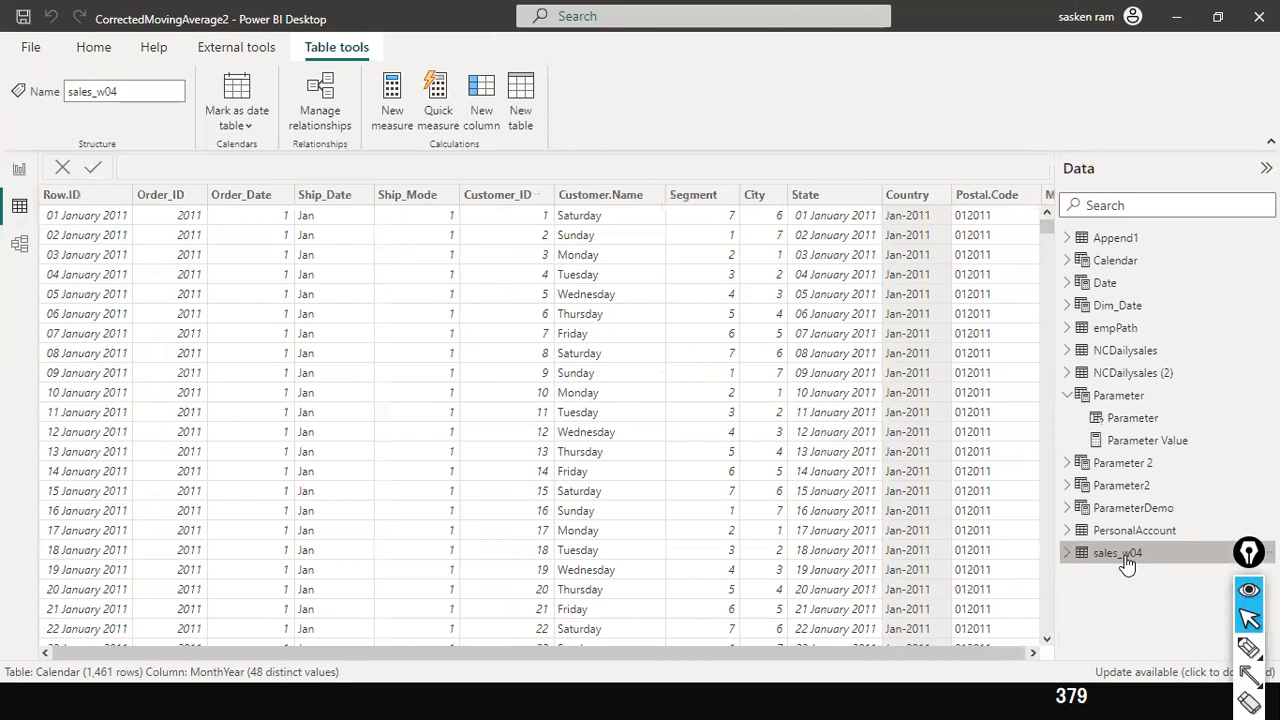
pyautogui.moveTo(414, 654); pyautogui.dragTo(1188, 639)
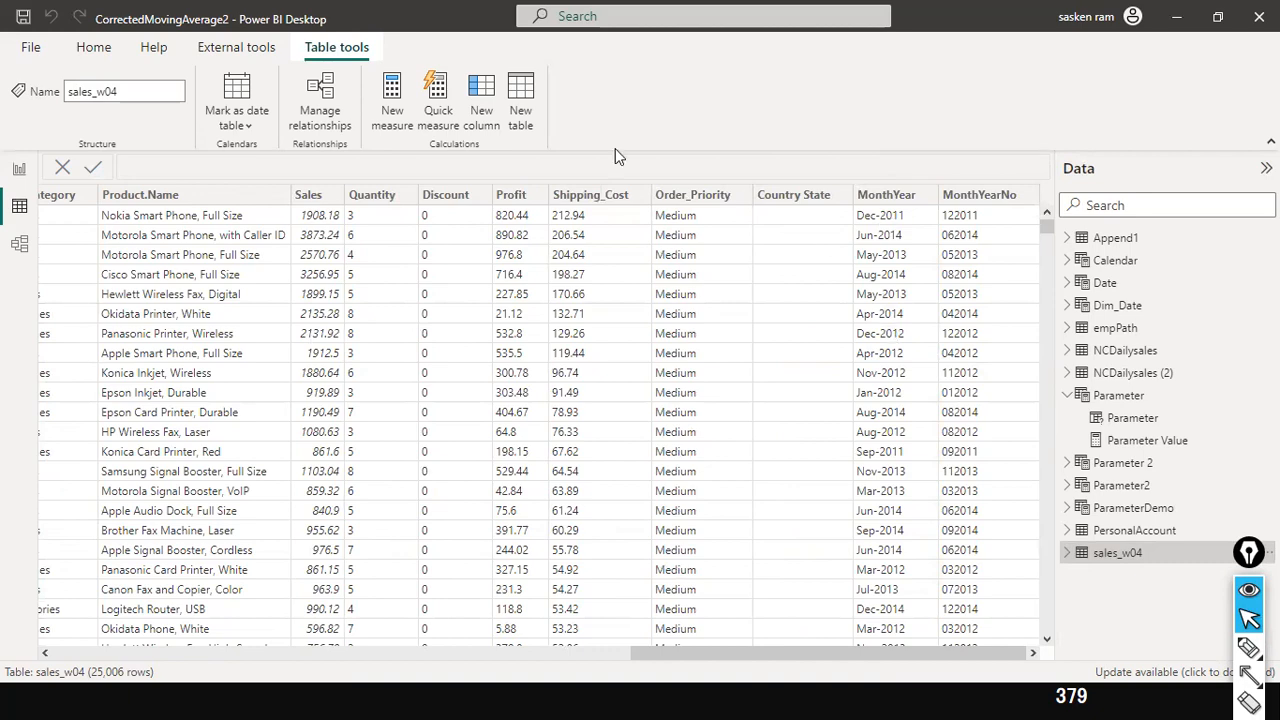
# Return to the report, search the fields for "sales in l" and open the "Sales in last n months" measure.
pyautogui.click(19, 172)
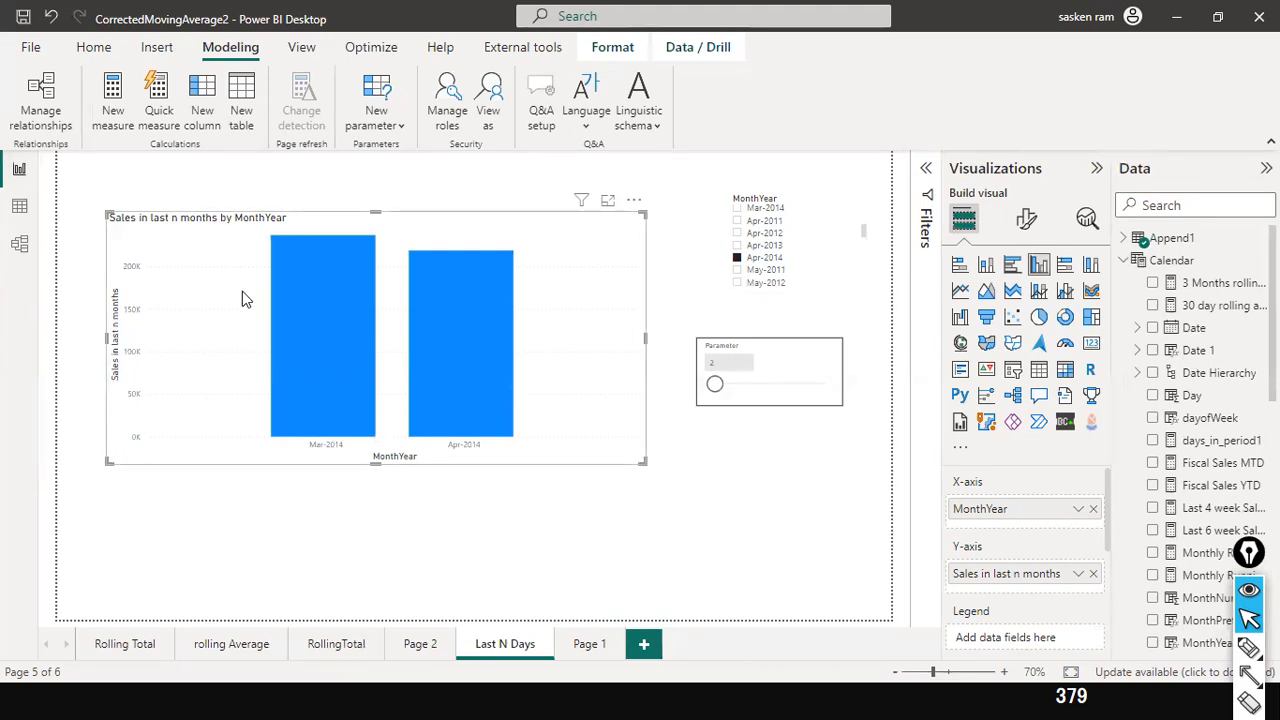
pyautogui.click(1156, 197)
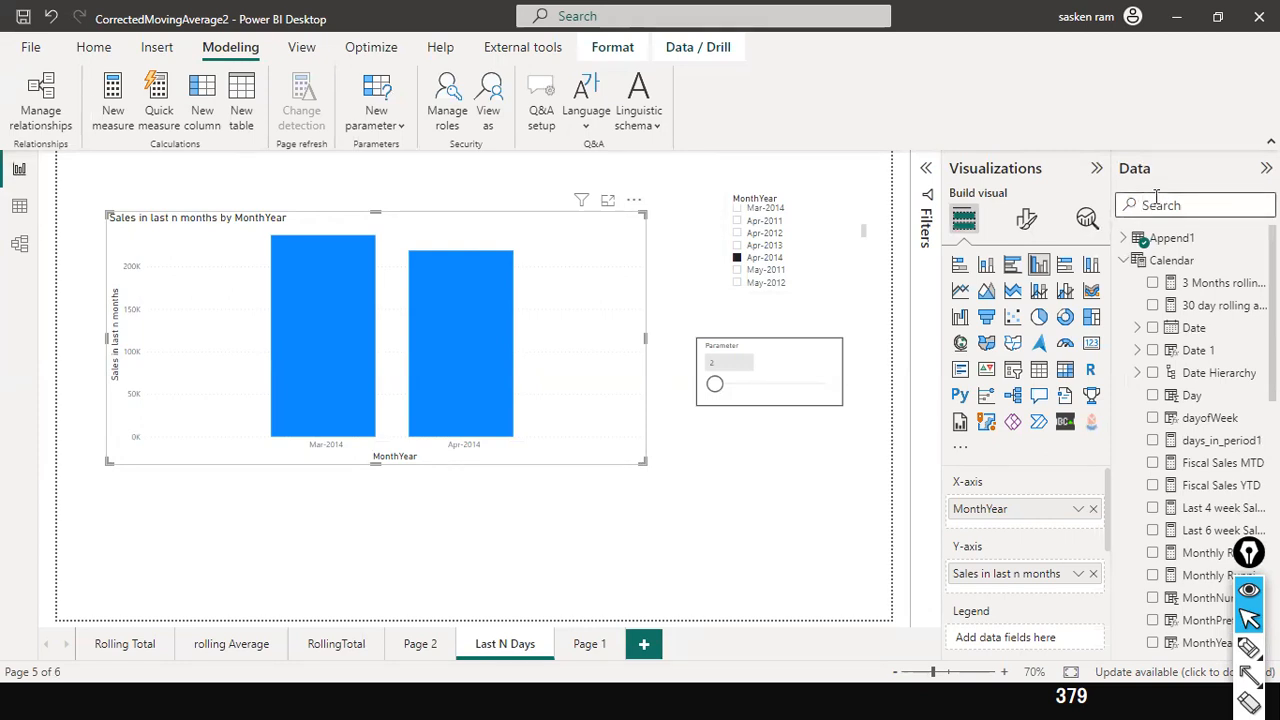
pyautogui.write('sales n')
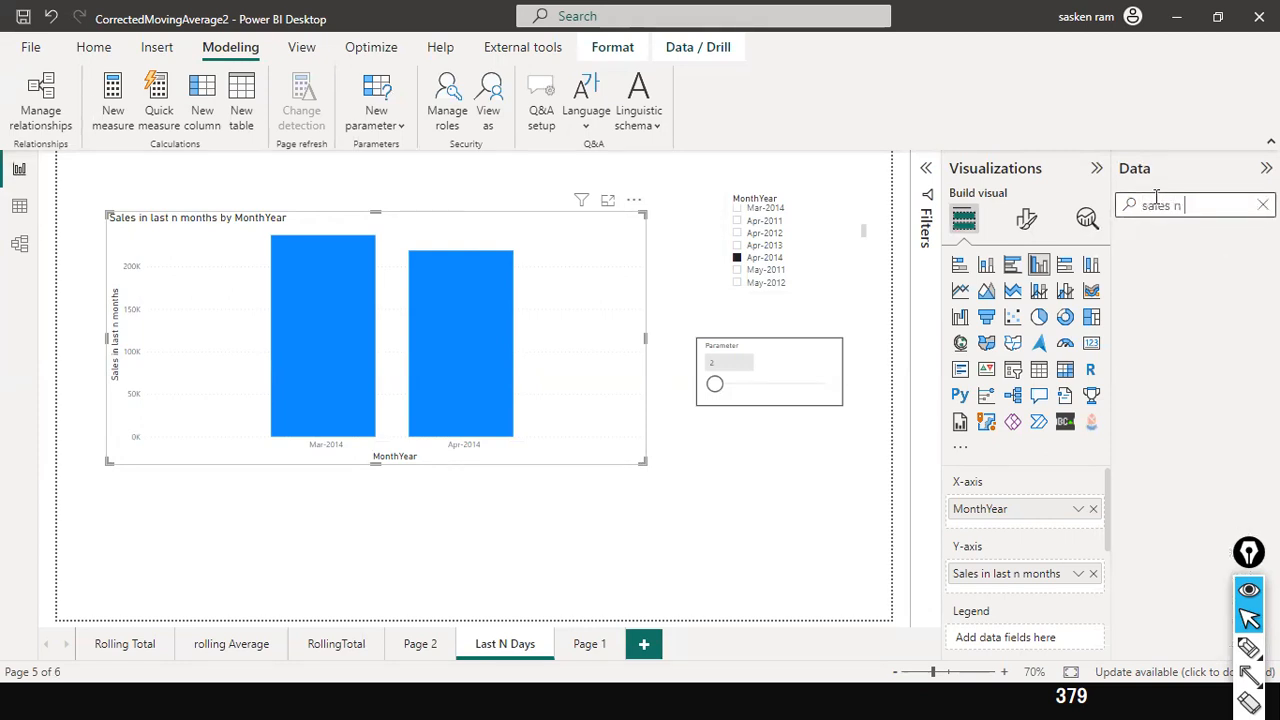
pyautogui.press('BackSpace')
pyautogui.write('in l')
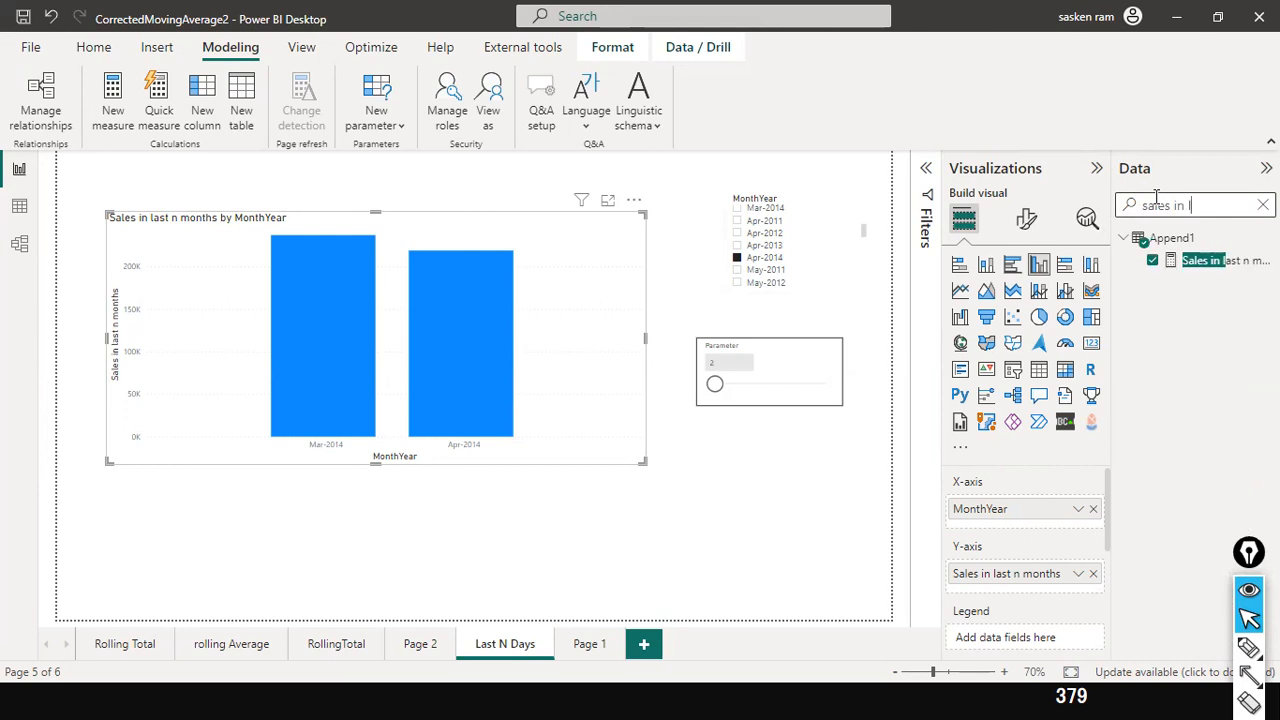
pyautogui.click(1212, 264)
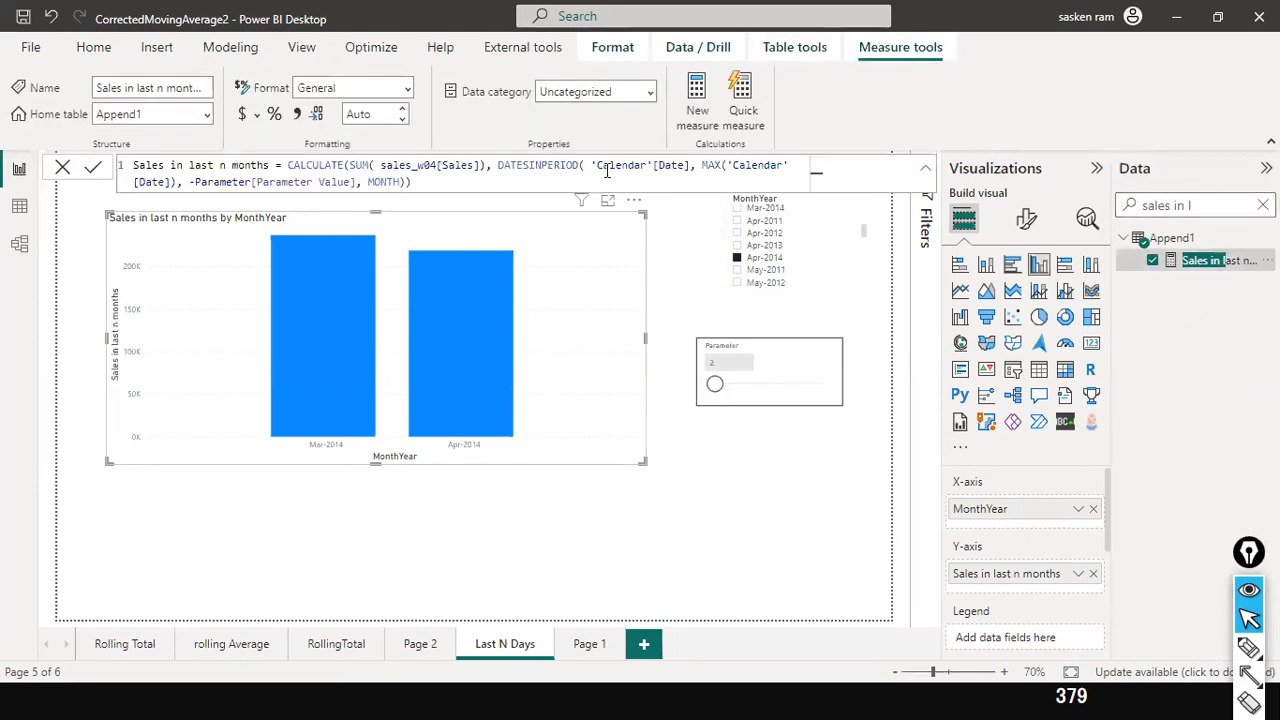
# Examine the measure's CALCULATE and DATESINPERIOD formula, including the Calendar date, negative Parameter Value and MONTH arguments.
pyautogui.click(346, 165)
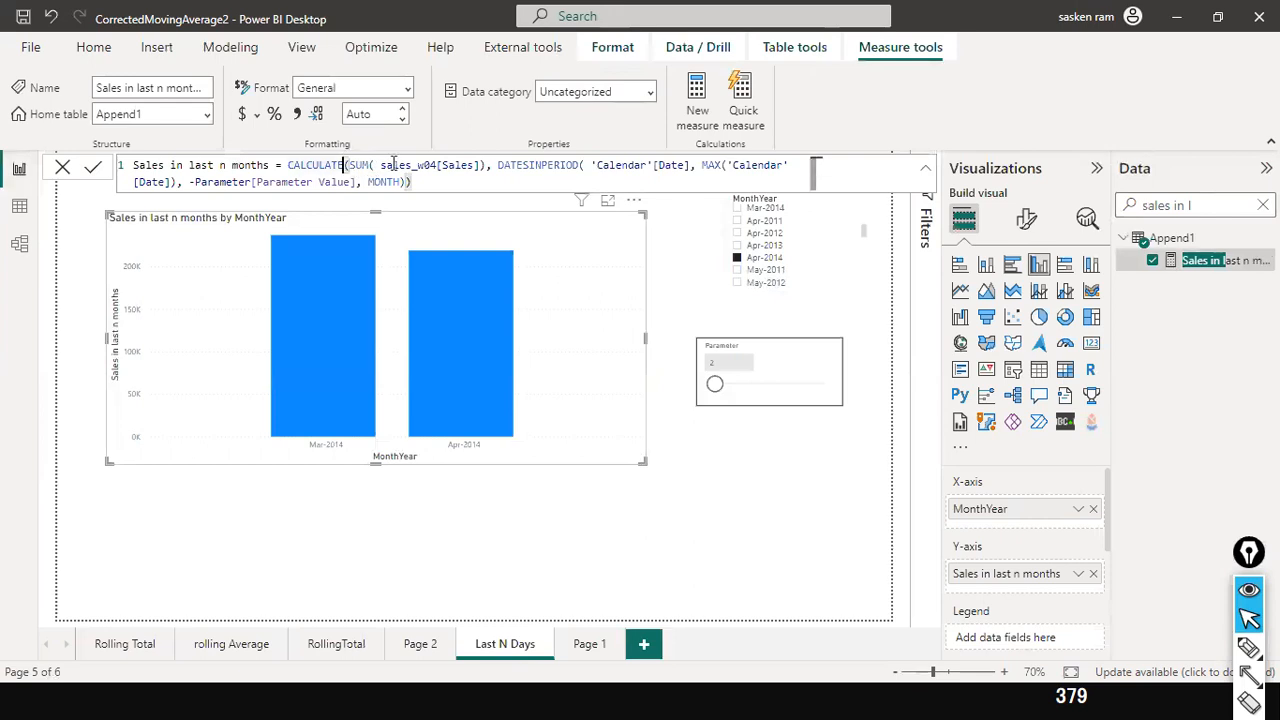
pyautogui.click(437, 165)
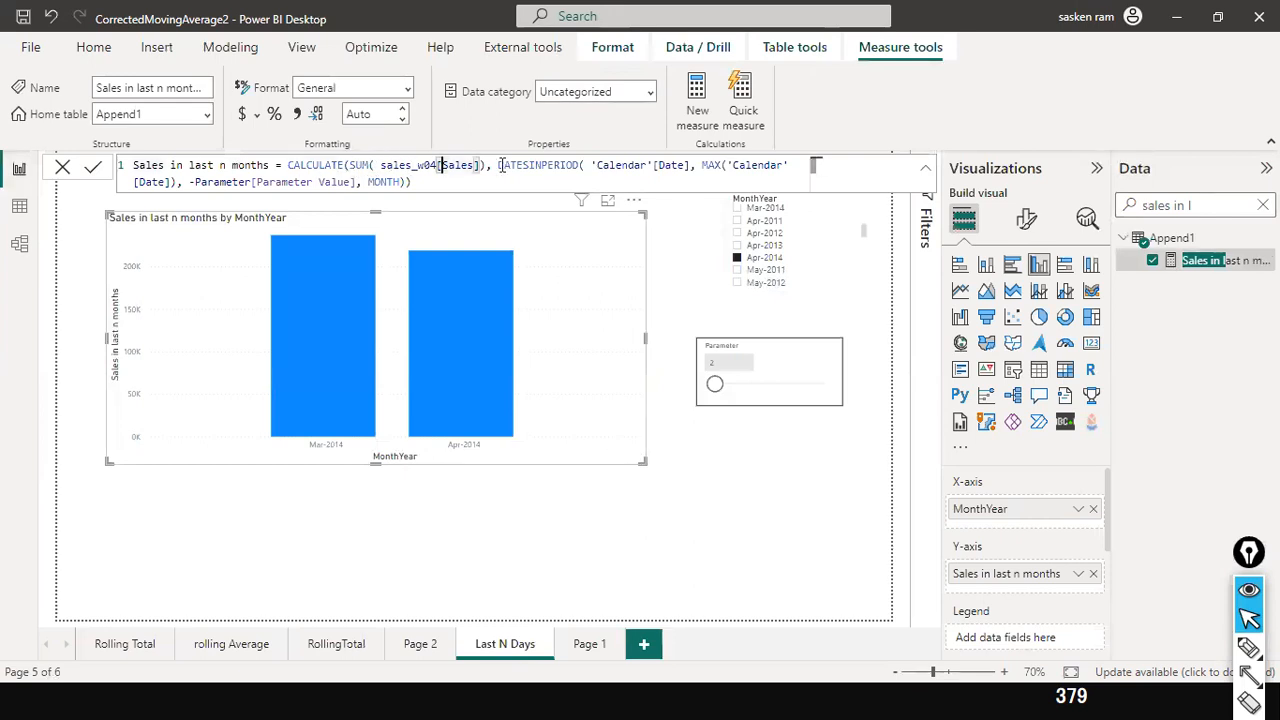
pyautogui.click(500, 165)
pyautogui.keyDown('shift'); pyautogui.click(514, 180); pyautogui.keyUp('shift')
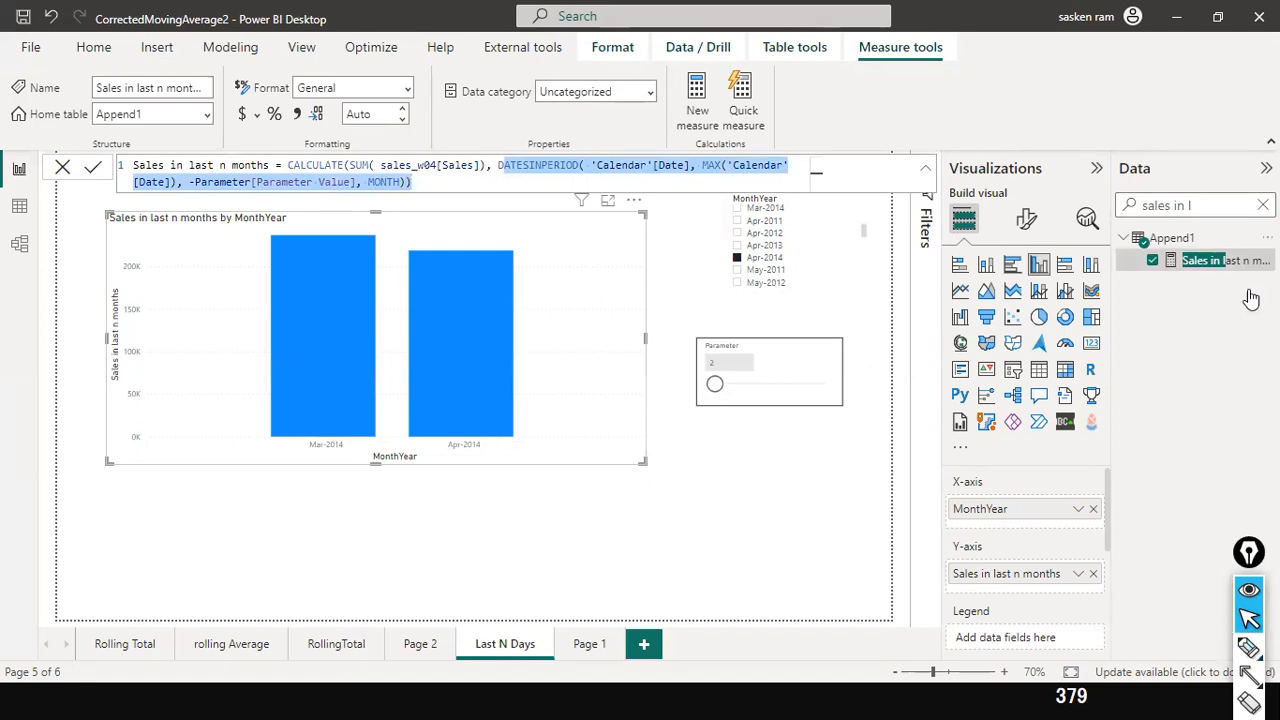
pyautogui.click(664, 164)
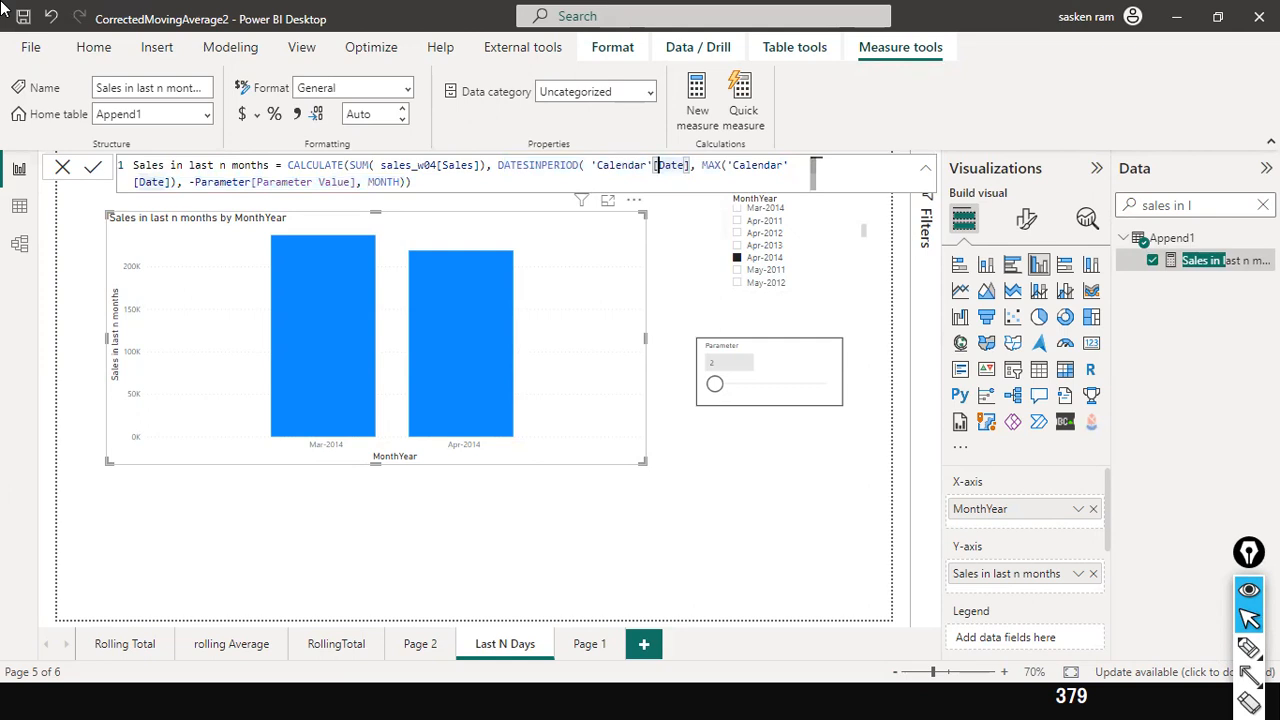
pyautogui.click(655, 164)
pyautogui.click(190, 183)
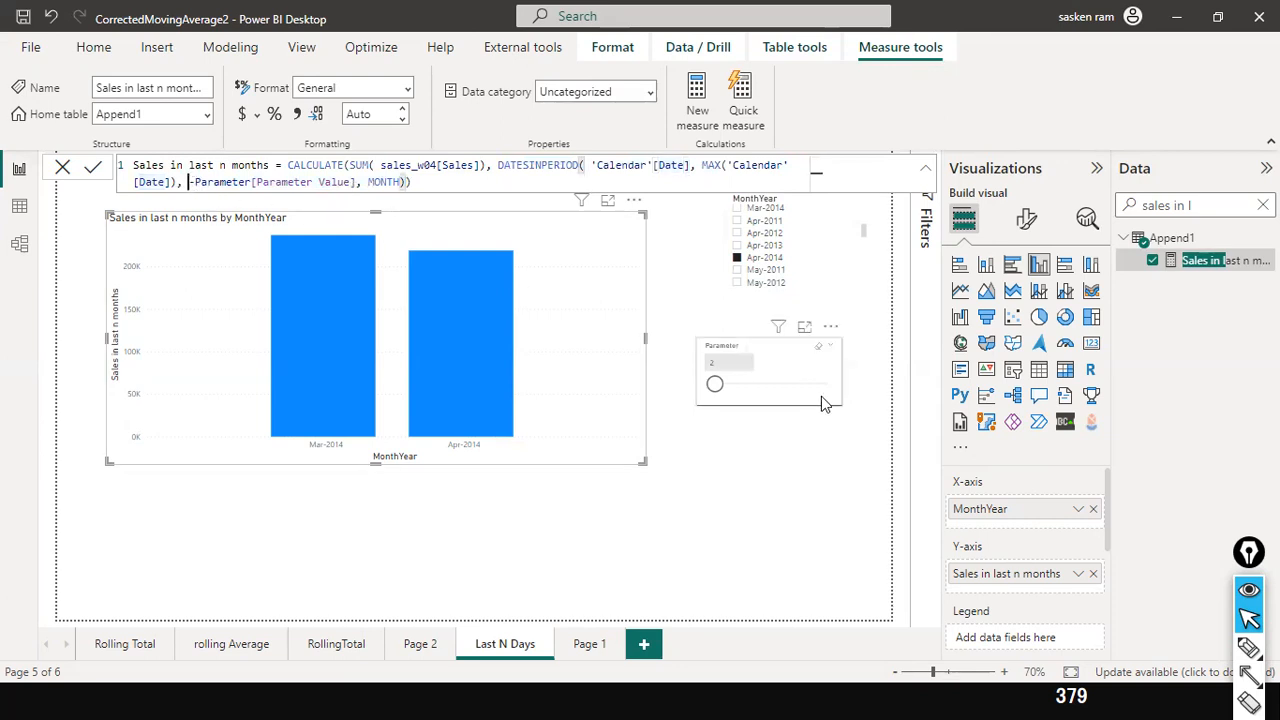
pyautogui.click(369, 182)
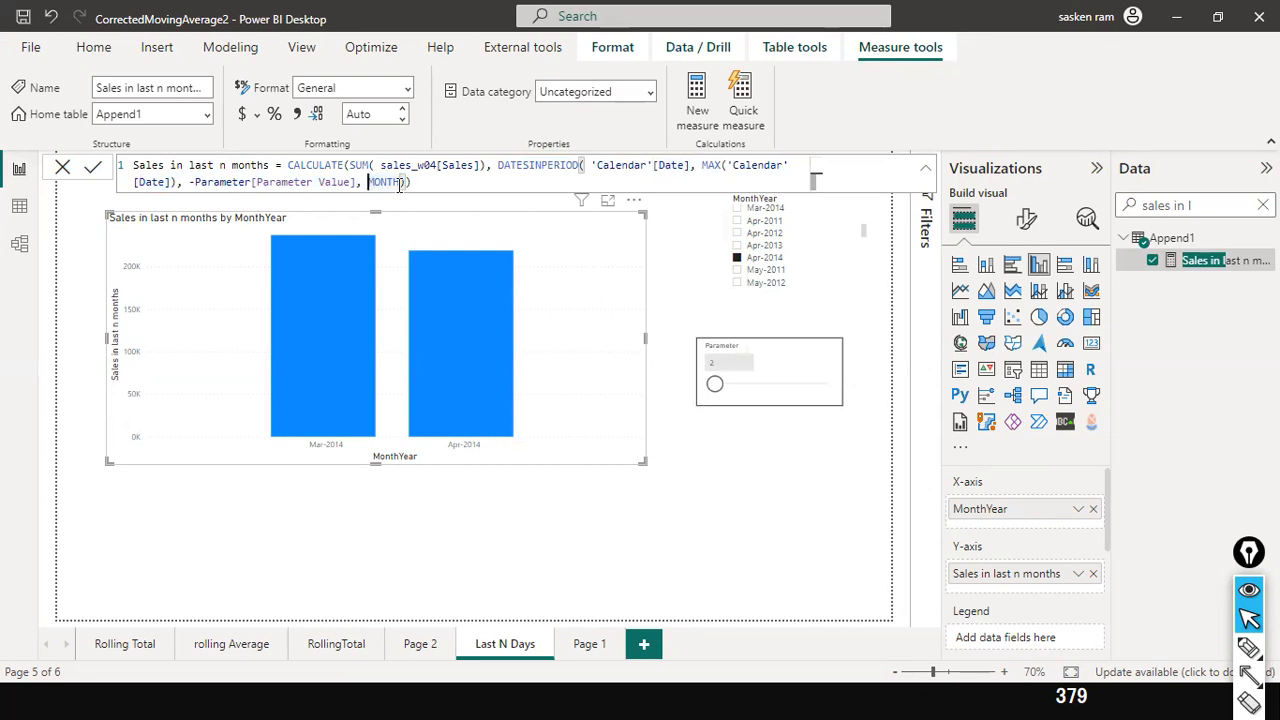
pyautogui.click(399, 183)
pyautogui.write(')')
# Return the MonthYear slicer to Apr-2014 after trying Apr-2012, and clear the field search.
pyautogui.click(800, 233)
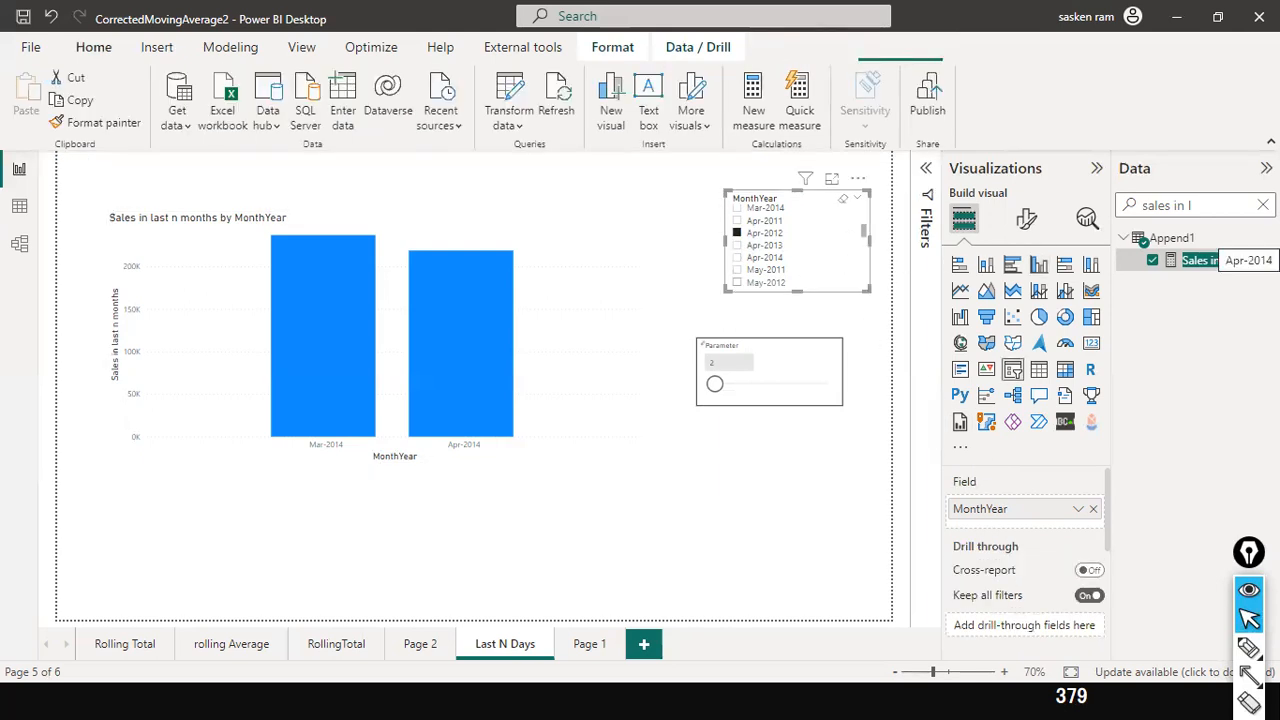
pyautogui.click(1208, 205)
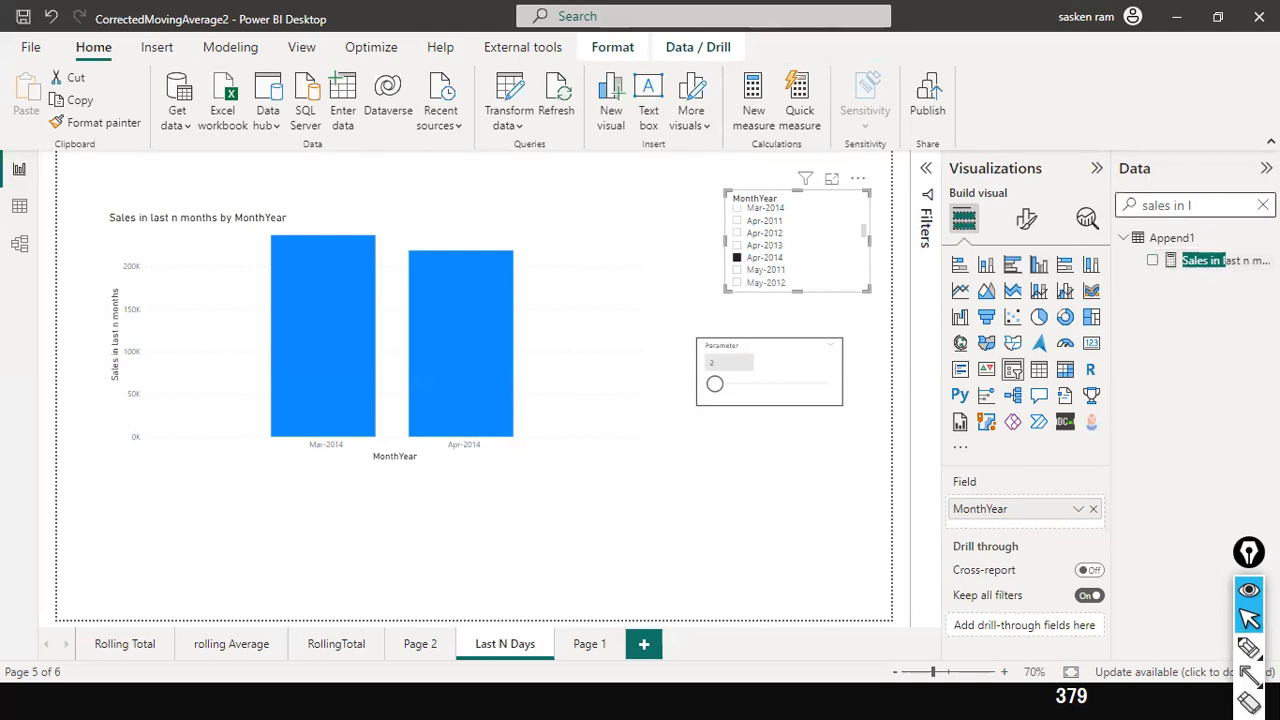
pyautogui.click(1263, 205)
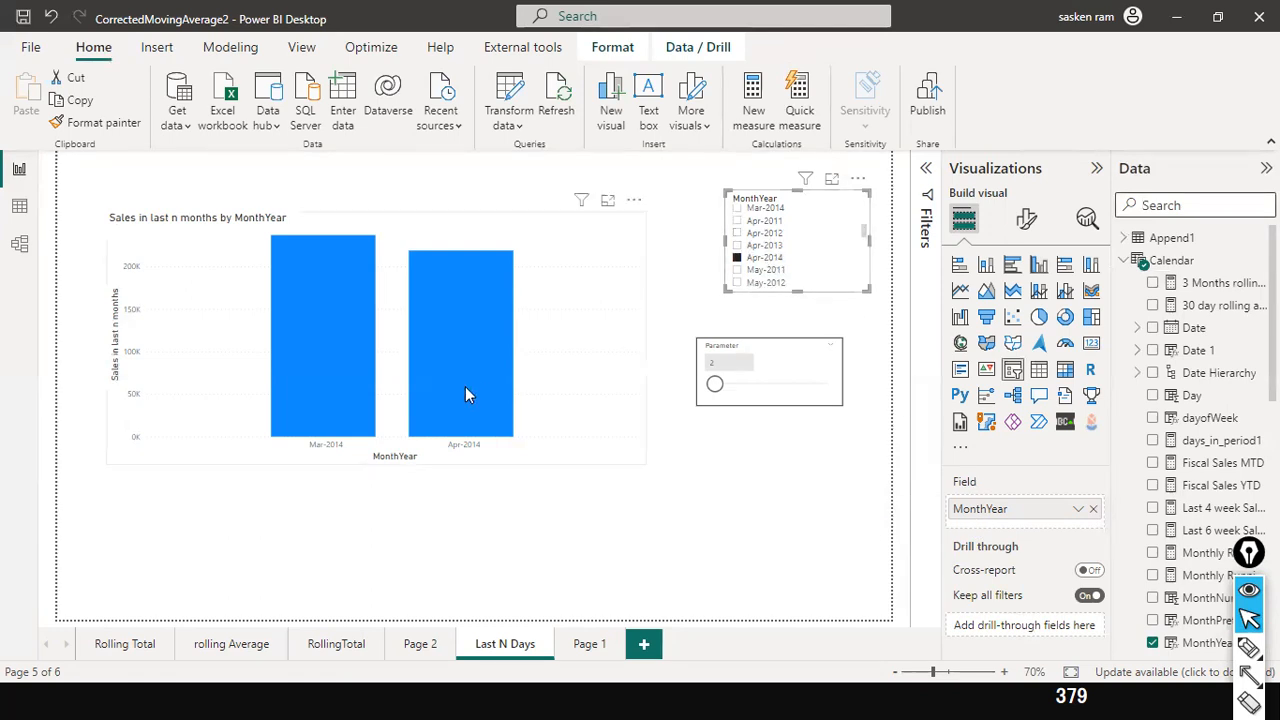
# Inspect the sales chart's fields and the Parameter slicer that controls the number of months.
pyautogui.moveTo(466, 393)
pyautogui.click(338, 452)
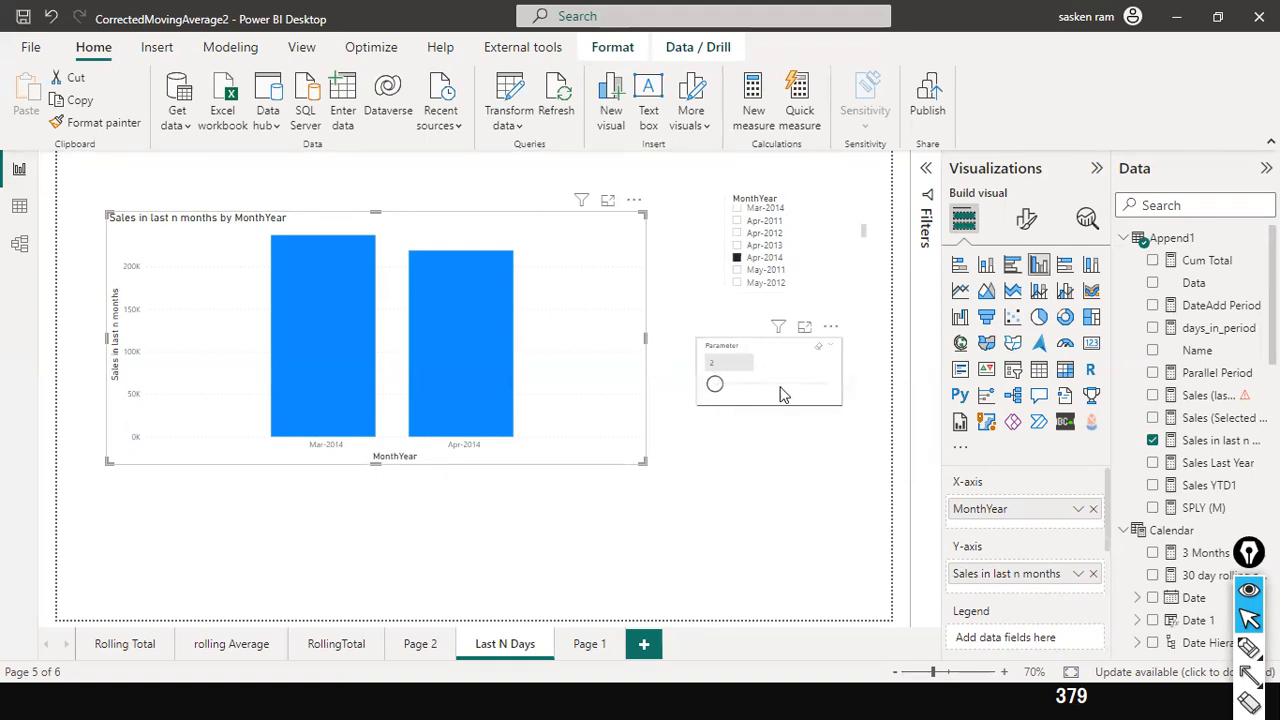
pyautogui.moveTo(714, 385); pyautogui.dragTo(725, 385)
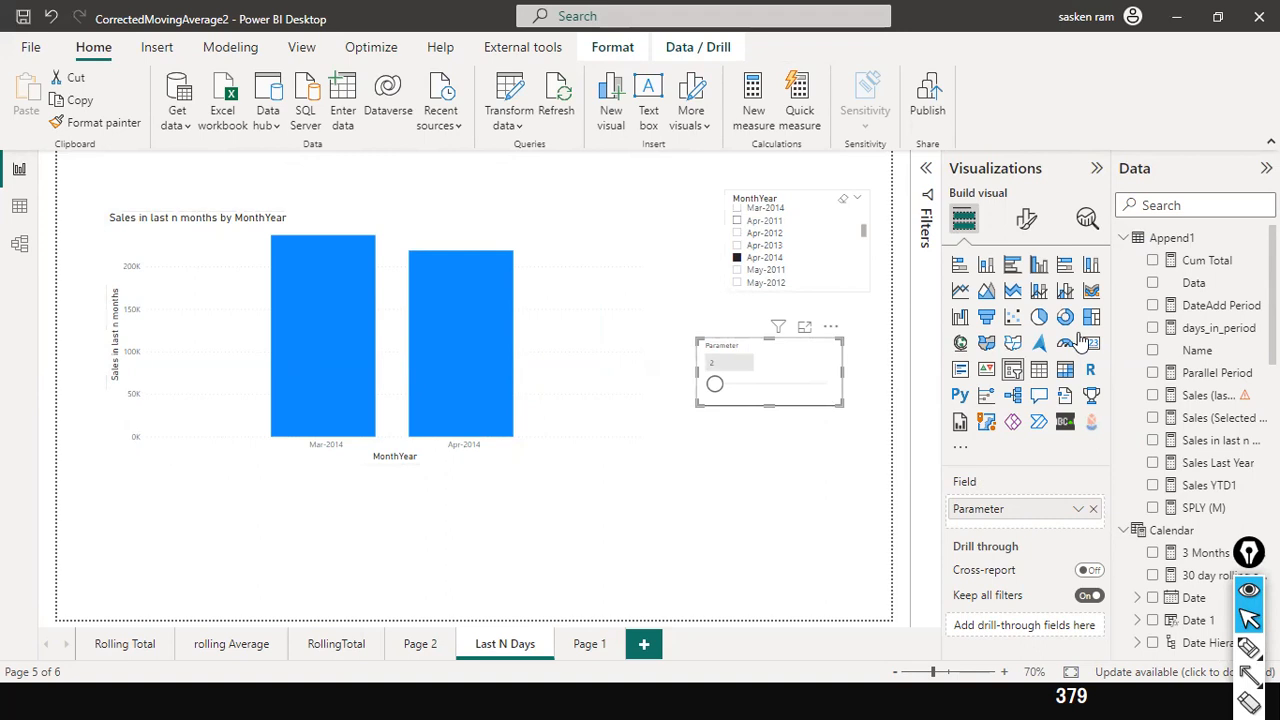
# Search the fields for "last" and open the formula of the "Sales in last n months" measure.
pyautogui.scroll(-3, 1220, 454)
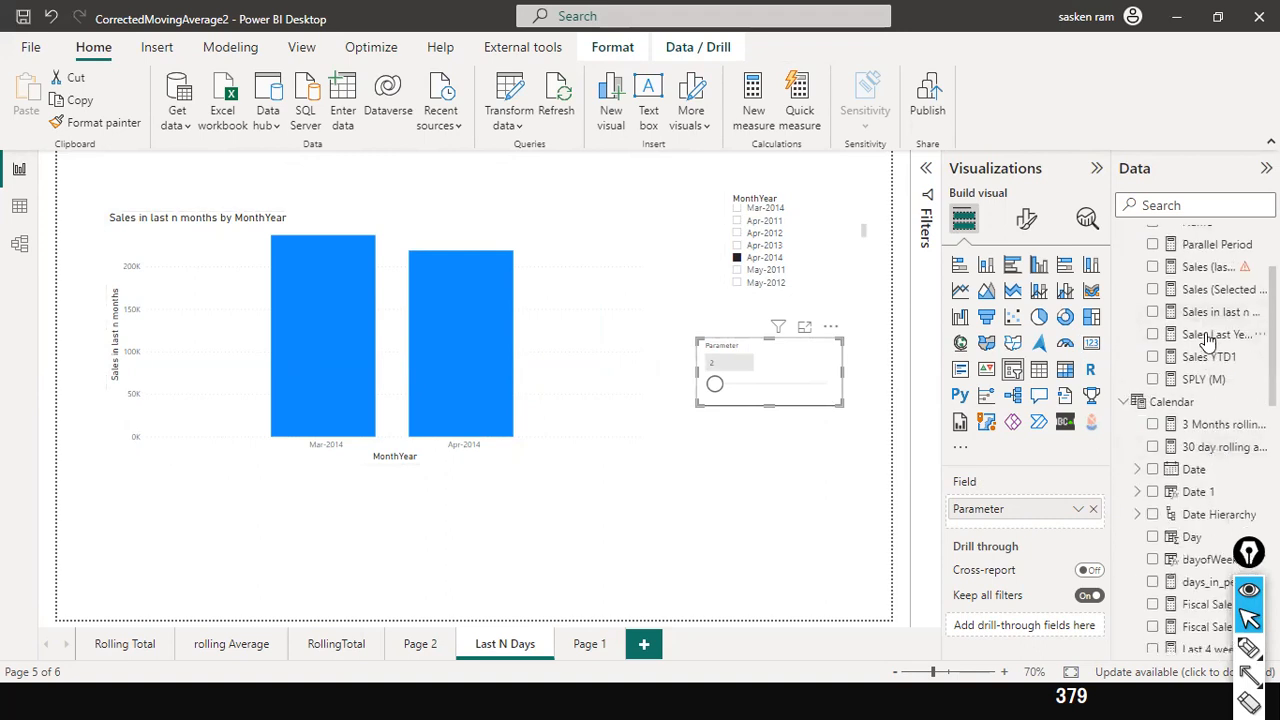
pyautogui.click(1218, 205)
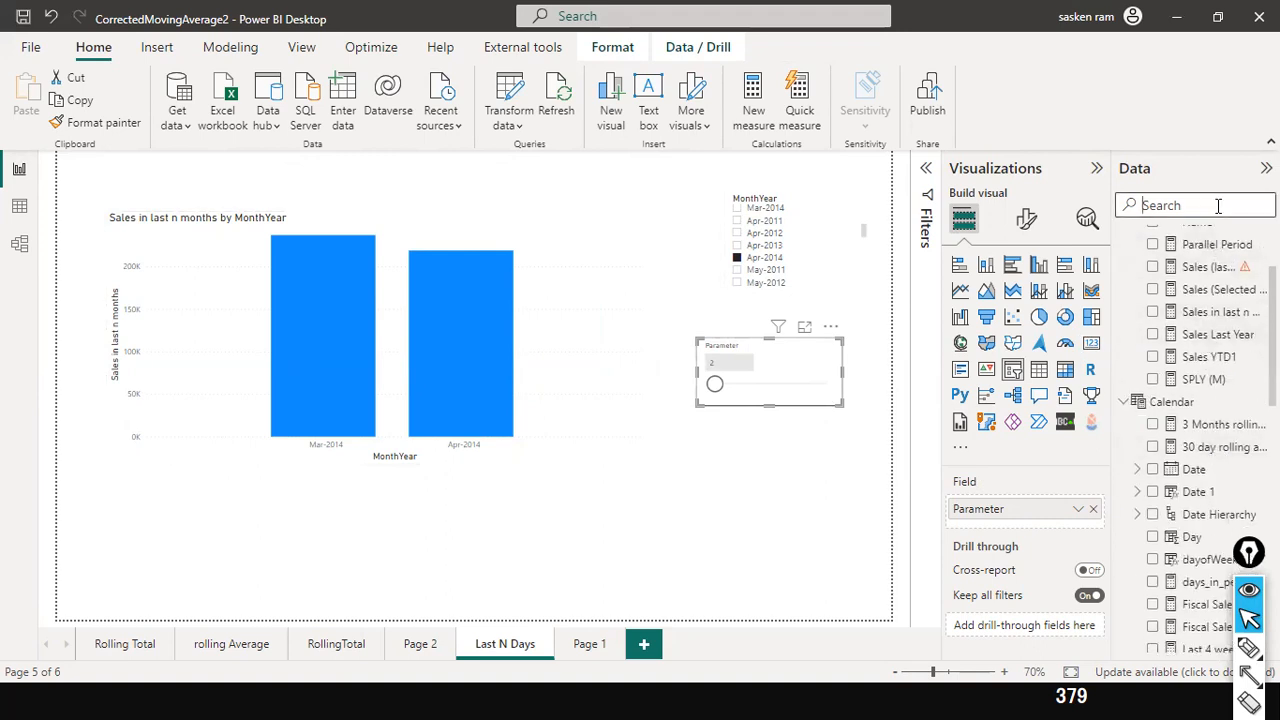
pyautogui.write('last')
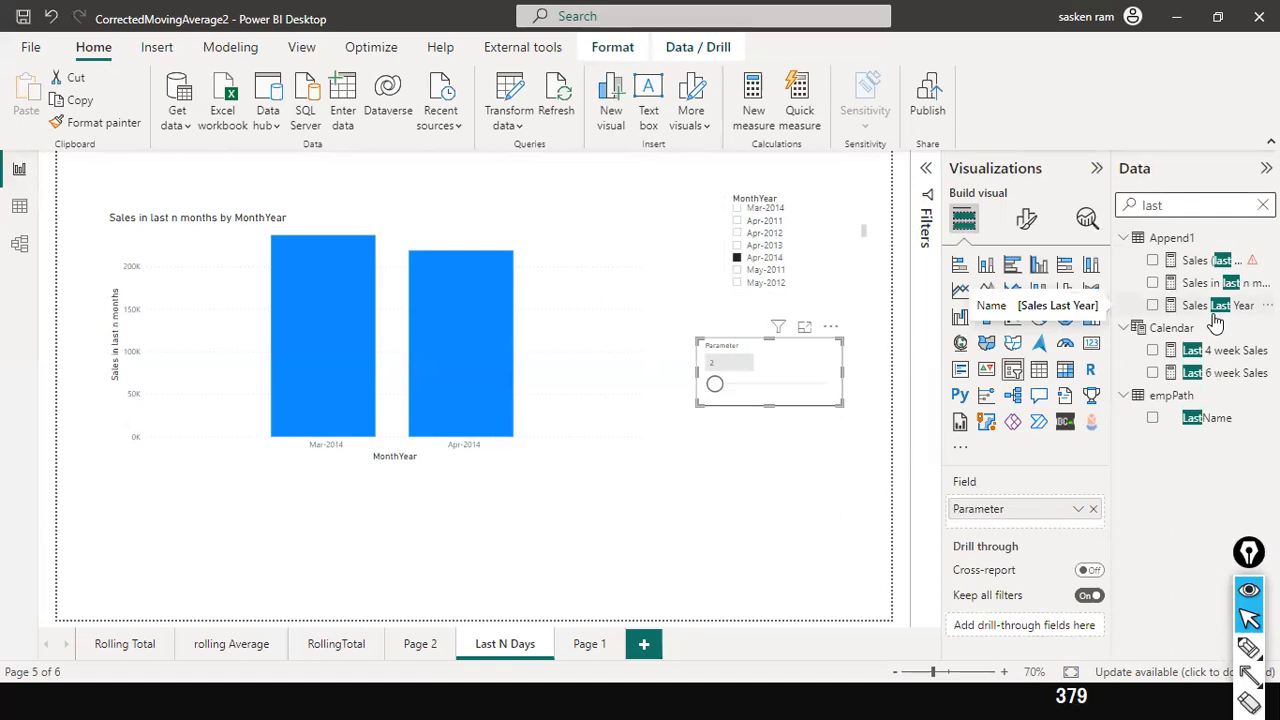
pyautogui.click(527, 357)
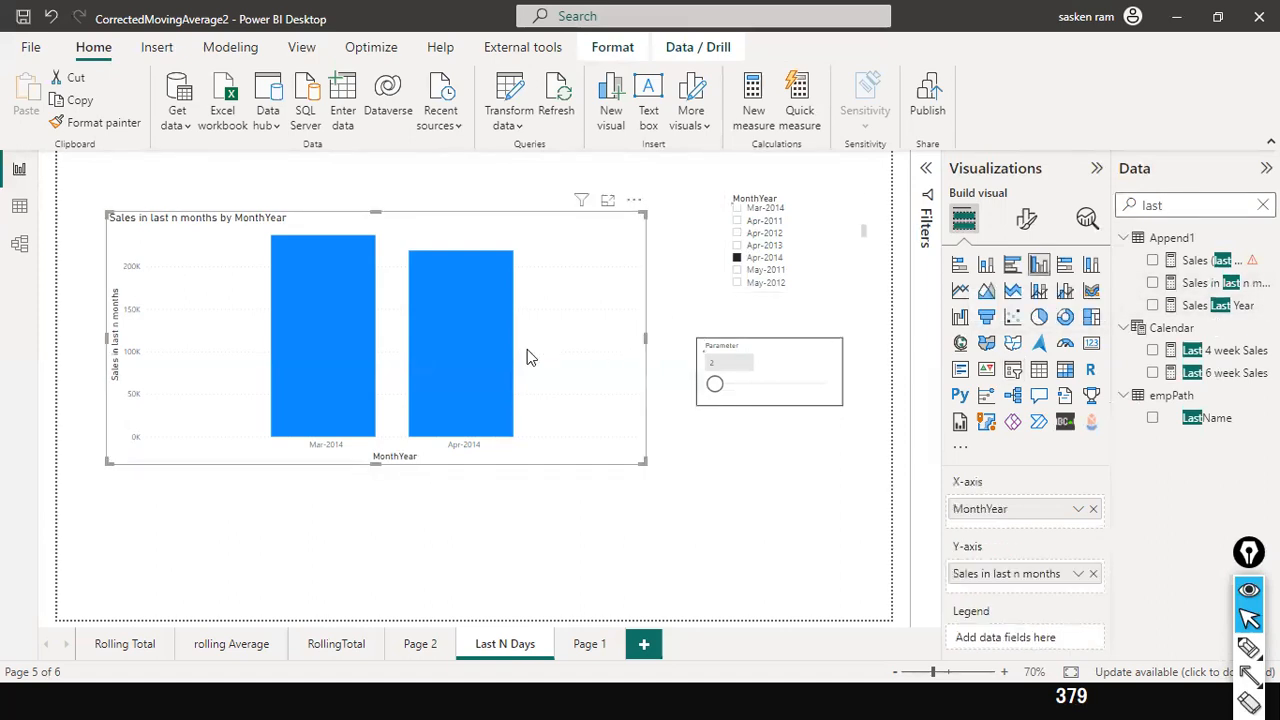
pyautogui.moveTo(1162, 204); pyautogui.dragTo(1047, 195)
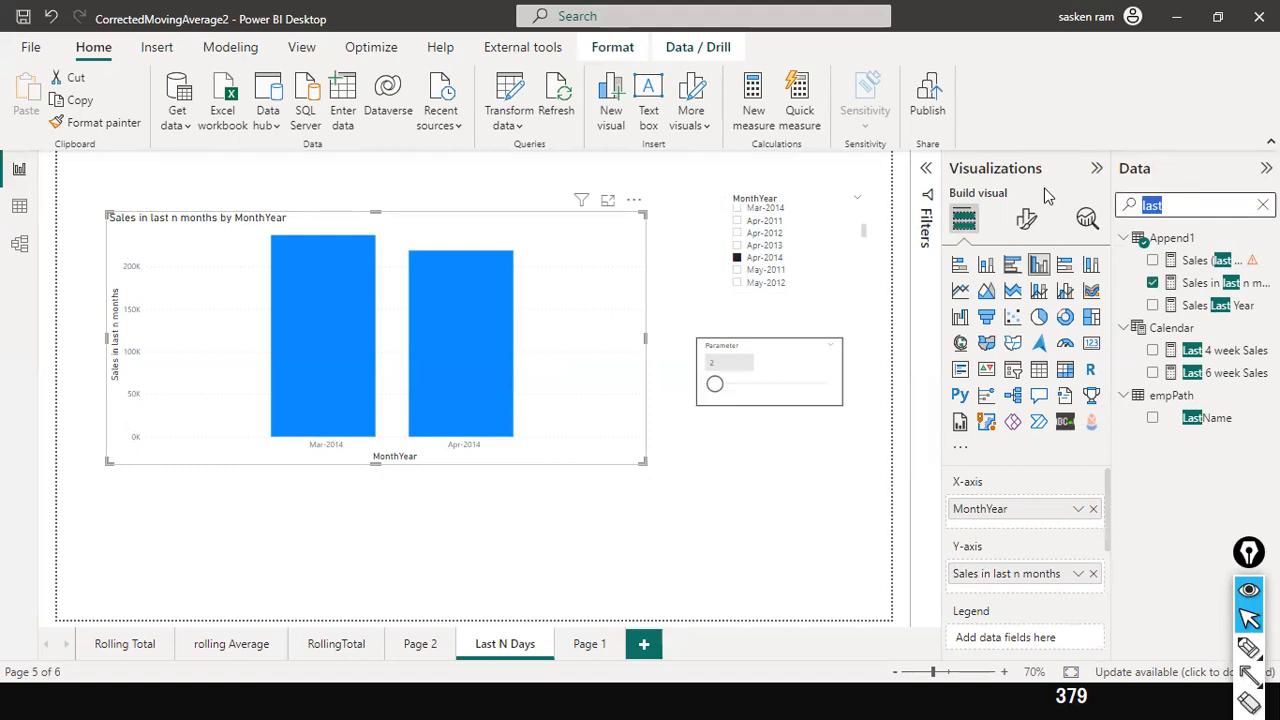
pyautogui.click(1199, 288)
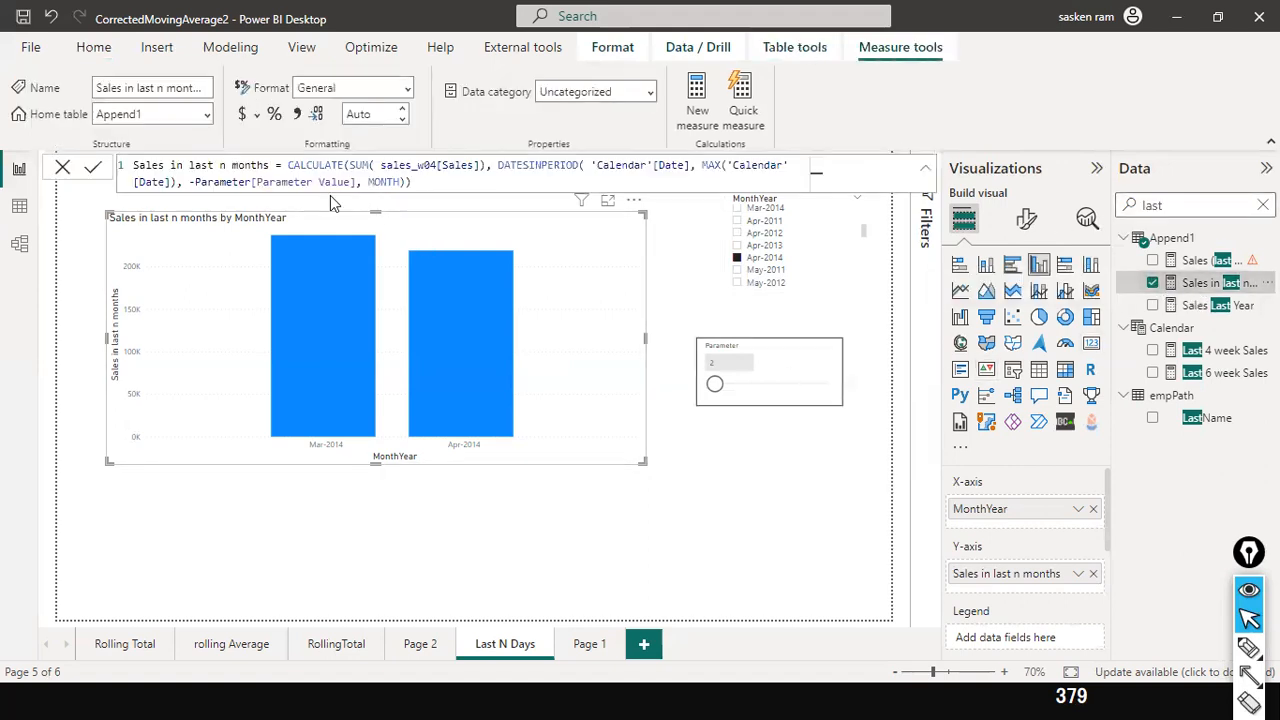
# Examine the measure's SUM, Calendar date, MAX and negative Parameter Value arguments, and close the formula without changes.
pyautogui.click(373, 165)
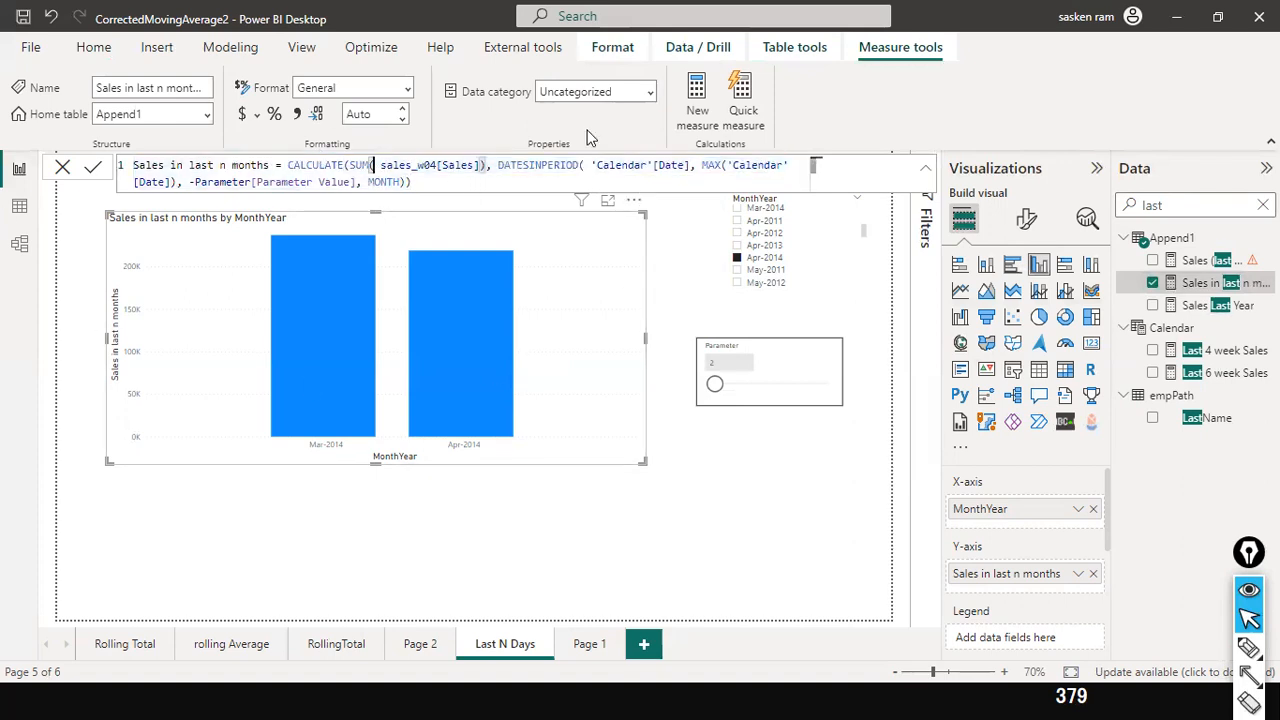
pyautogui.click(657, 166)
pyautogui.click(166, 181)
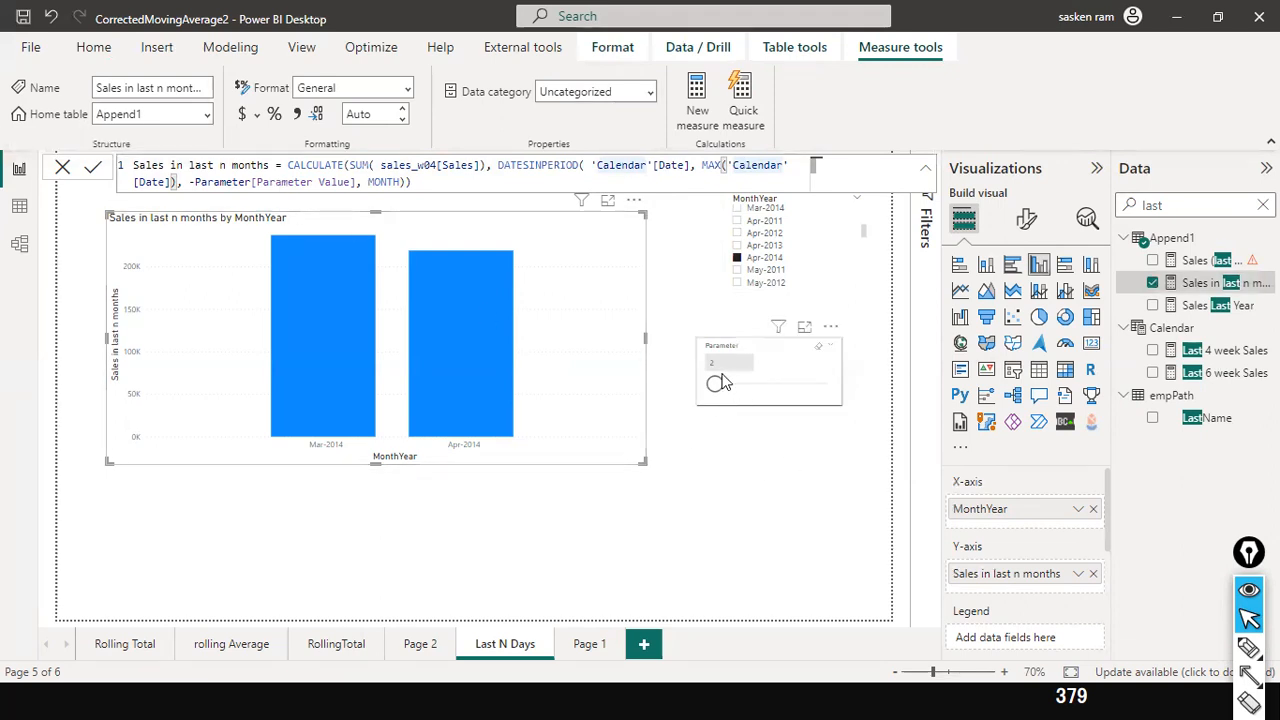
pyautogui.moveTo(194, 182); pyautogui.dragTo(356, 182)
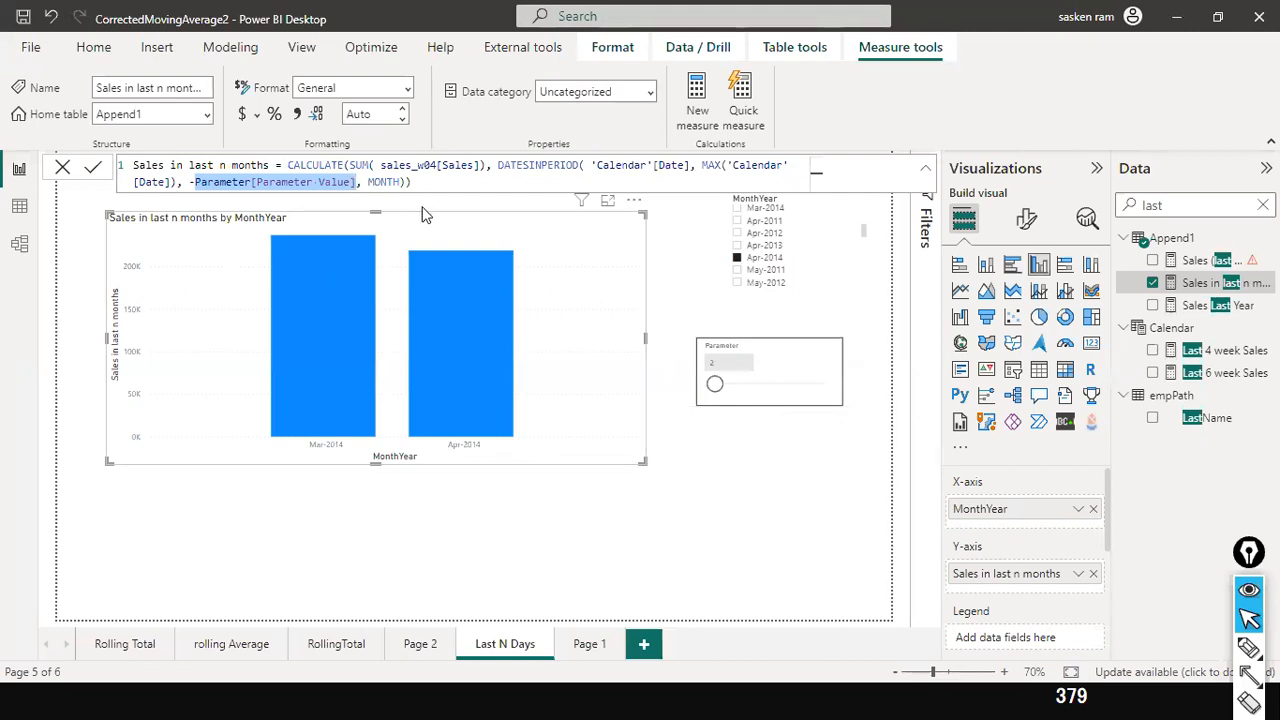
pyautogui.click(62, 168)
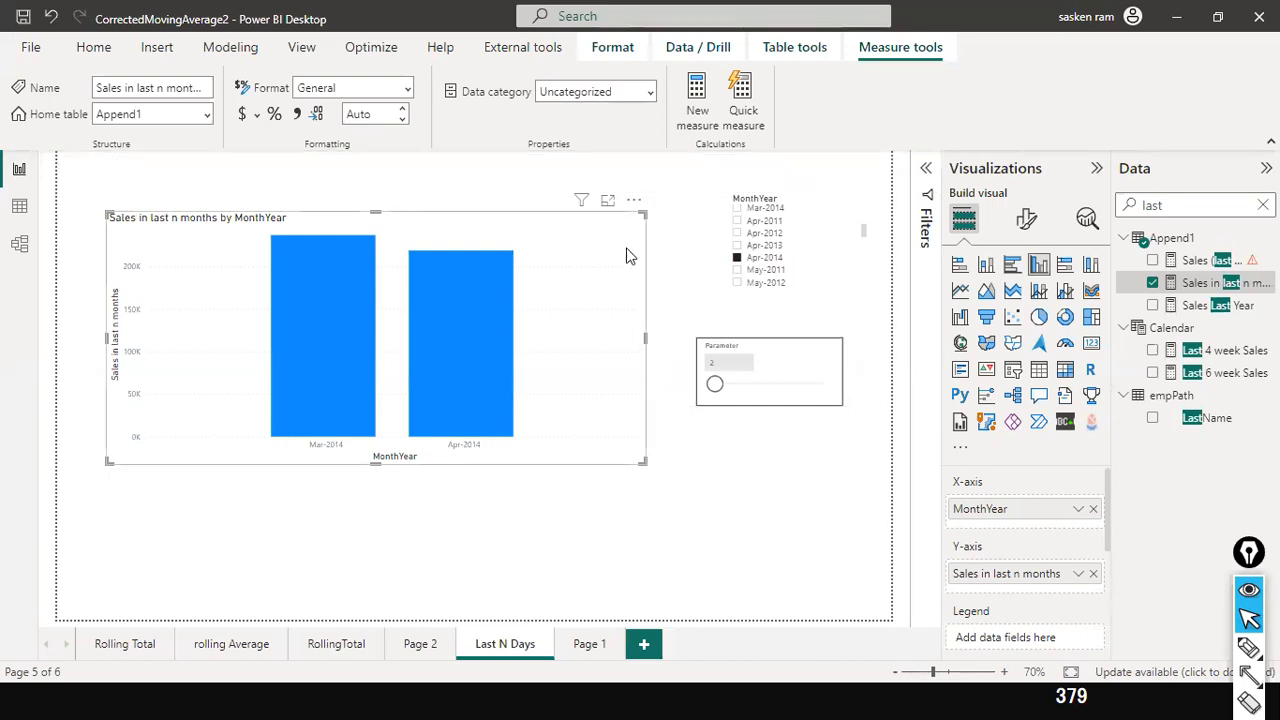
# Filter the sales chart to May-2012 with the MonthYear slicer, and clear the slicer's selection.
pyautogui.scroll(-2, 735, 285)
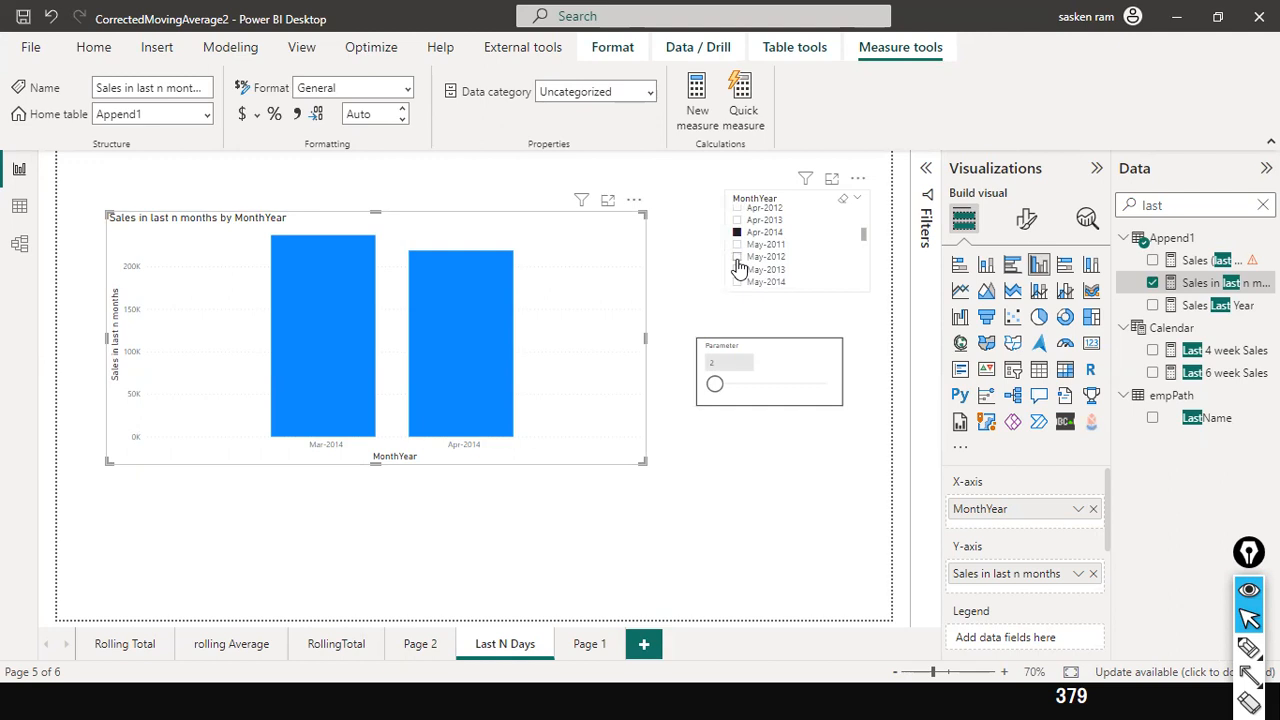
pyautogui.click(737, 257)
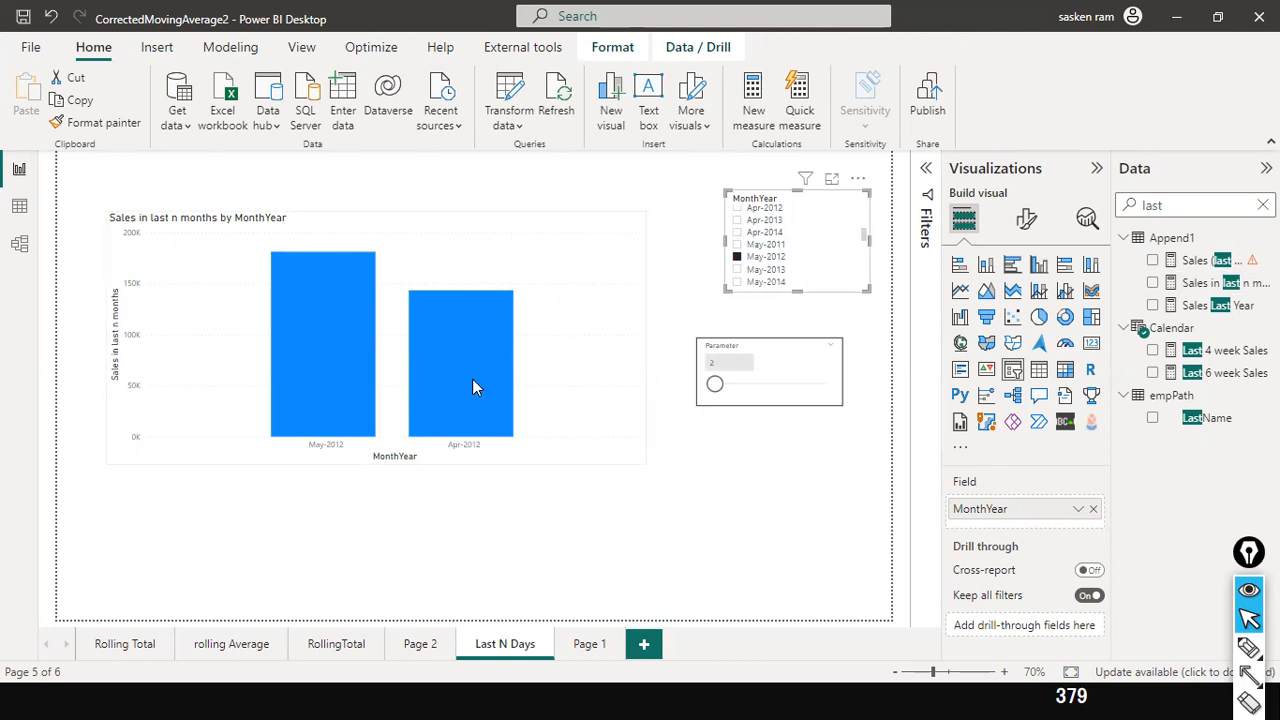
pyautogui.click(843, 198)
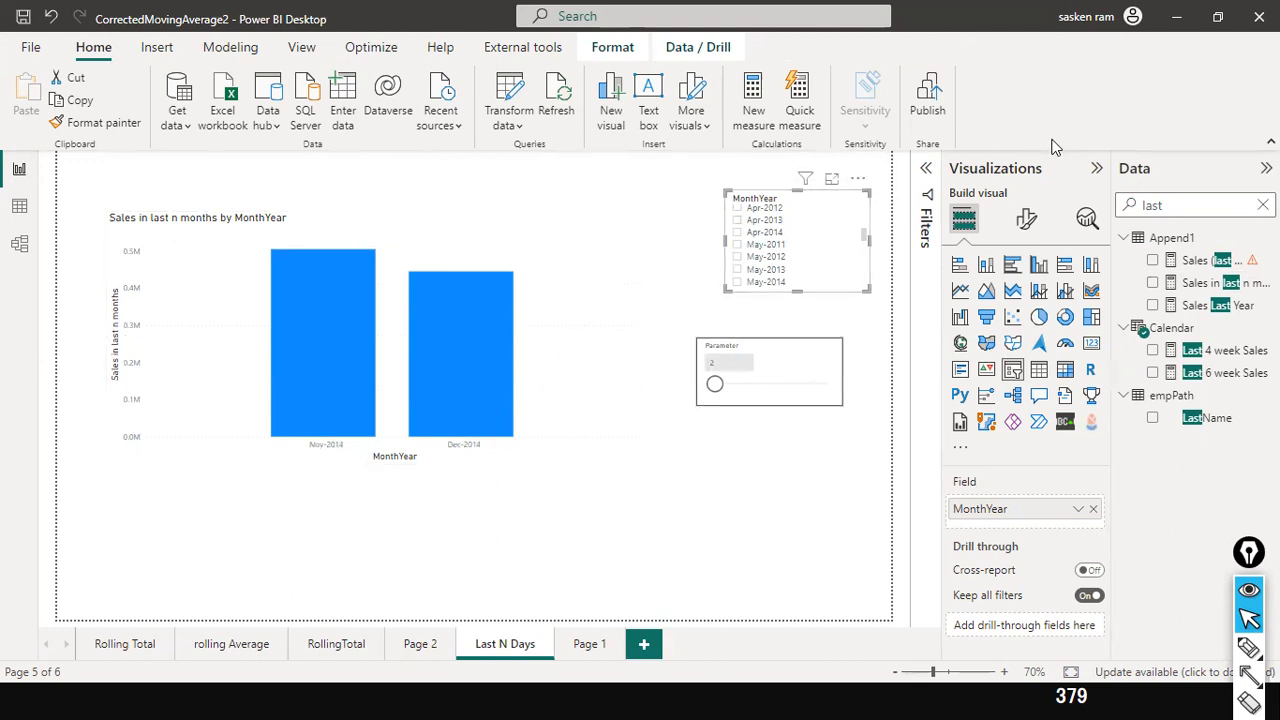